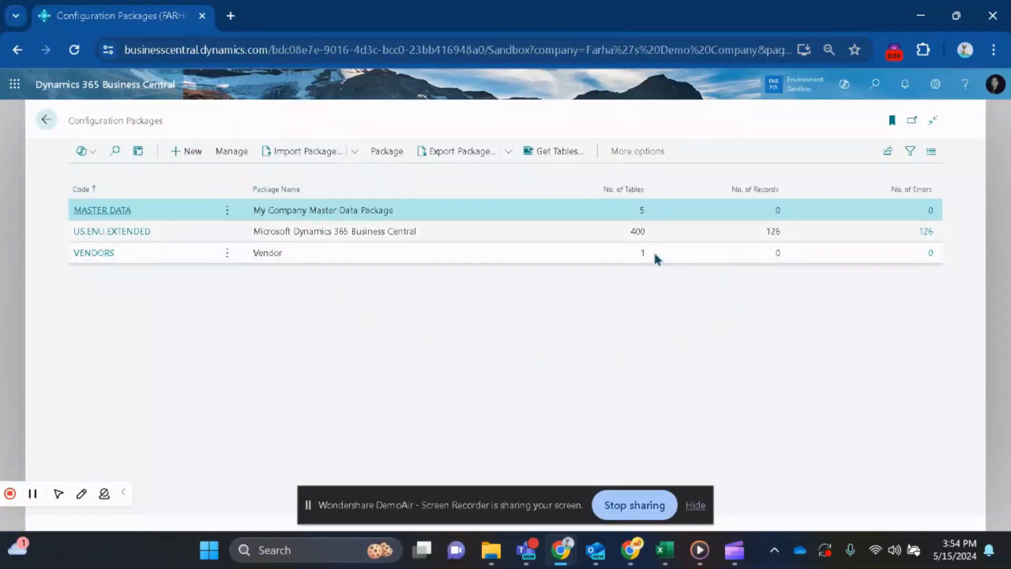
# Open the VENDORS configuration package and check its code and package name.
pyautogui.click(108, 255)
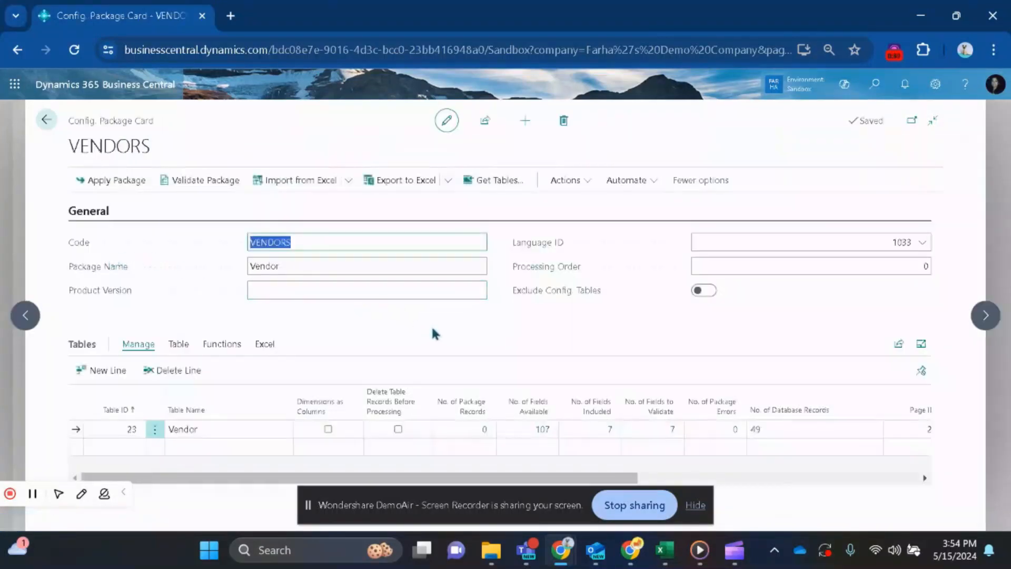
pyautogui.click(375, 242)
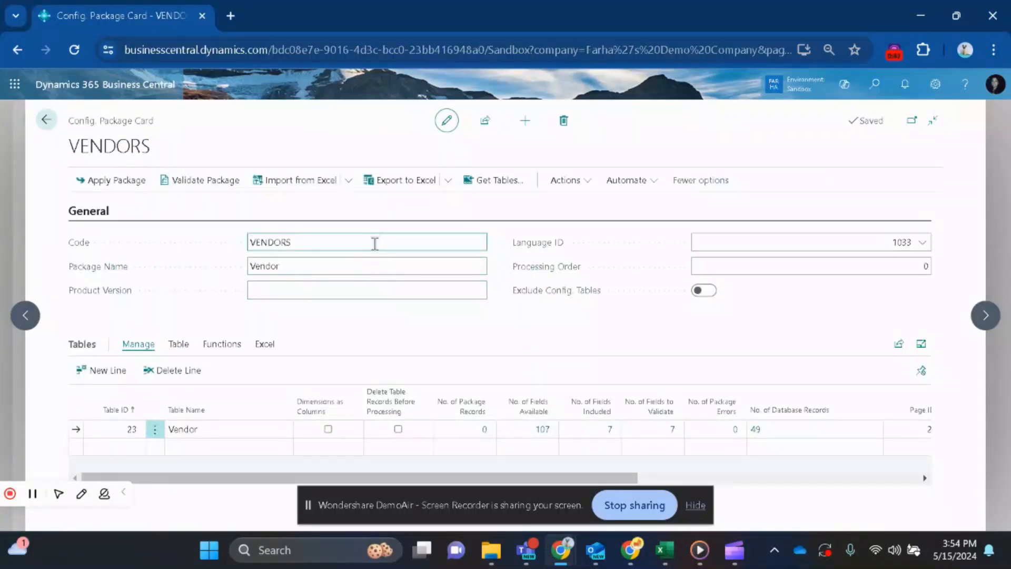
pyautogui.click(370, 265)
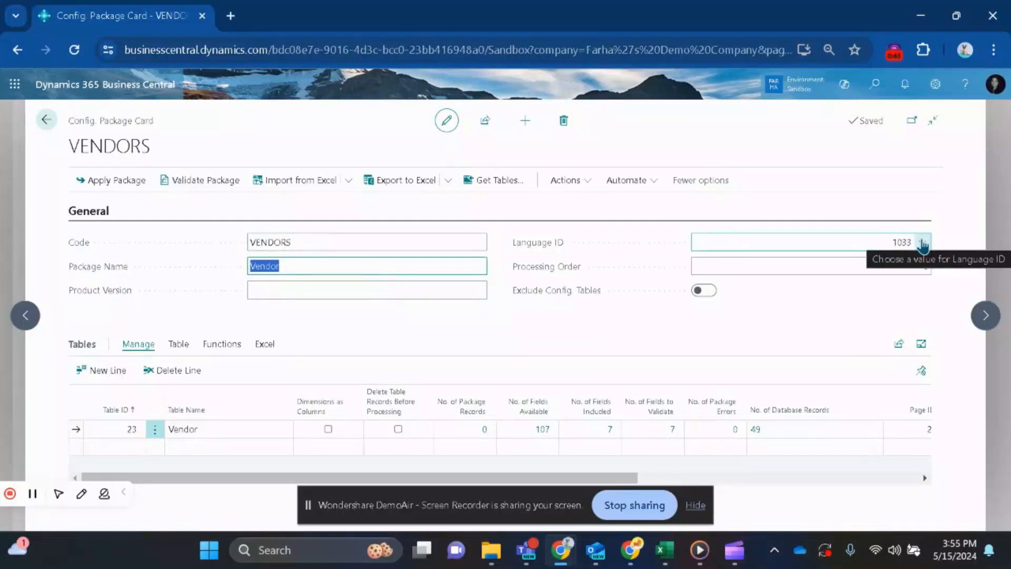
# Look through the languages offered for the package's Language ID and close the list.
pyautogui.click(921, 242)
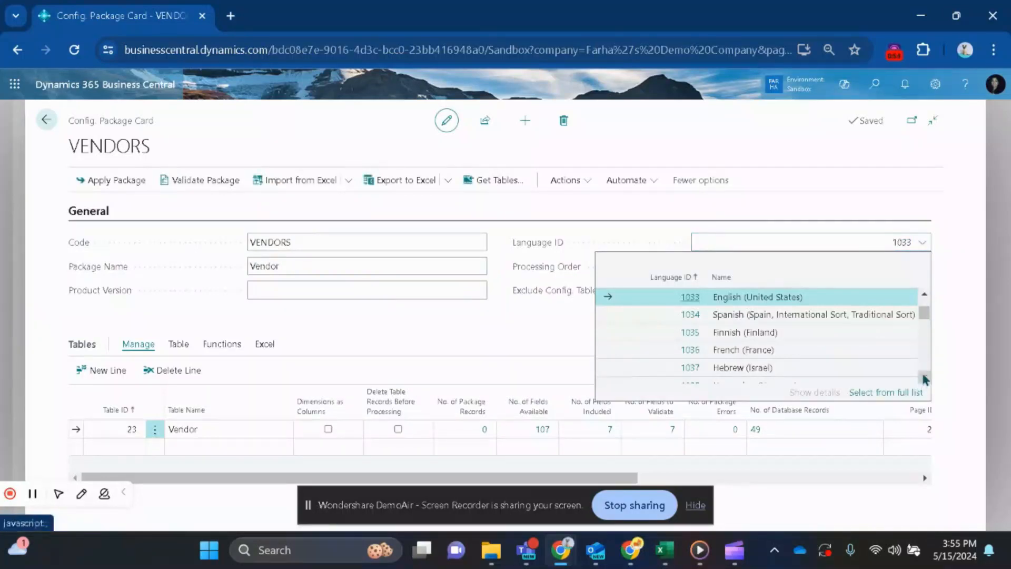
pyautogui.click(925, 378)
pyautogui.click(925, 380)
pyautogui.click(925, 380)
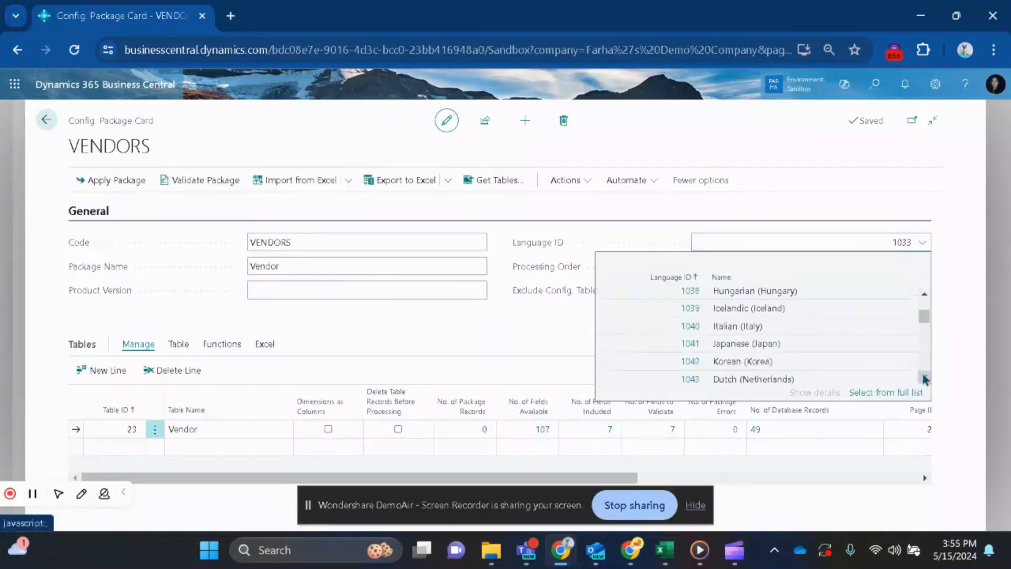
pyautogui.click(925, 379)
pyautogui.click(925, 379)
pyautogui.click(925, 379)
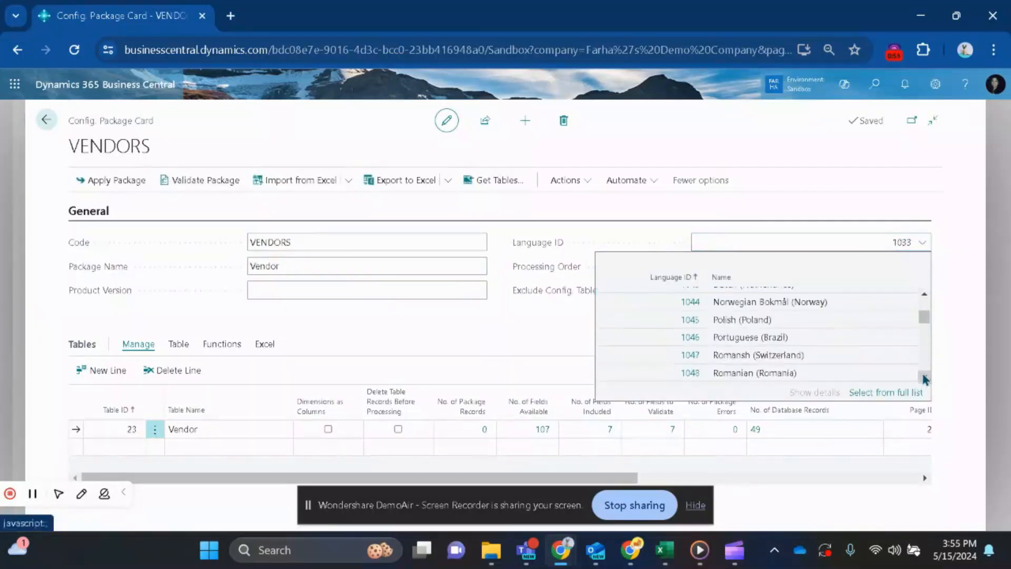
pyautogui.click(939, 178)
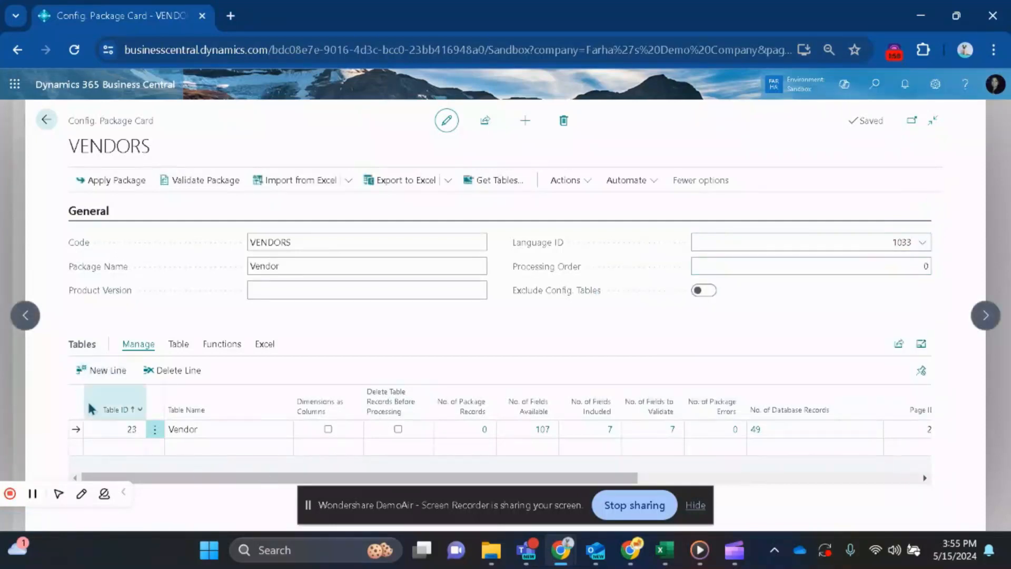
# Open the object lookup for the Vendor line's table ID, search for "account", and cancel the lookup.
pyautogui.click(81, 428)
pyautogui.click(92, 430)
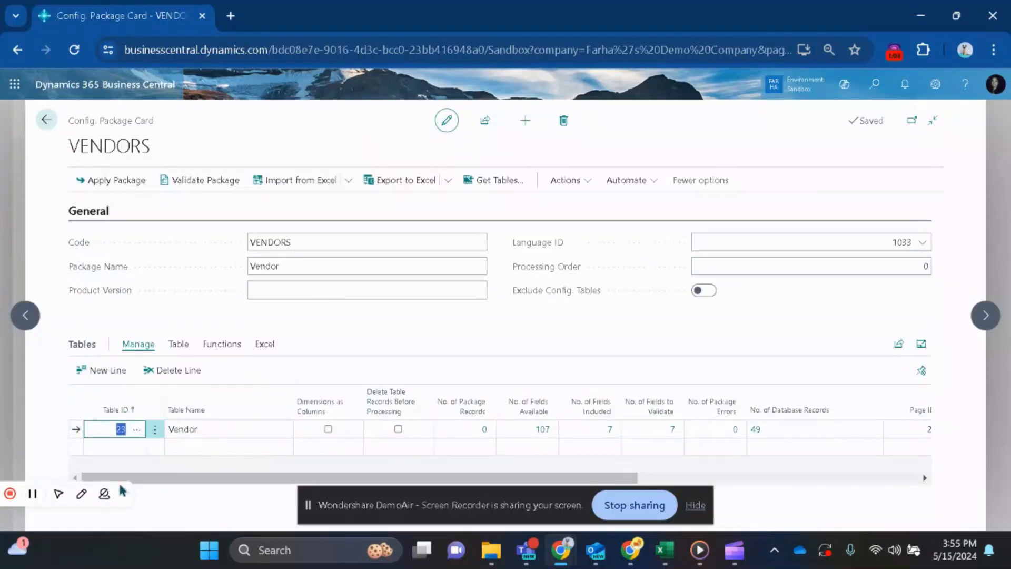
pyautogui.click(104, 447)
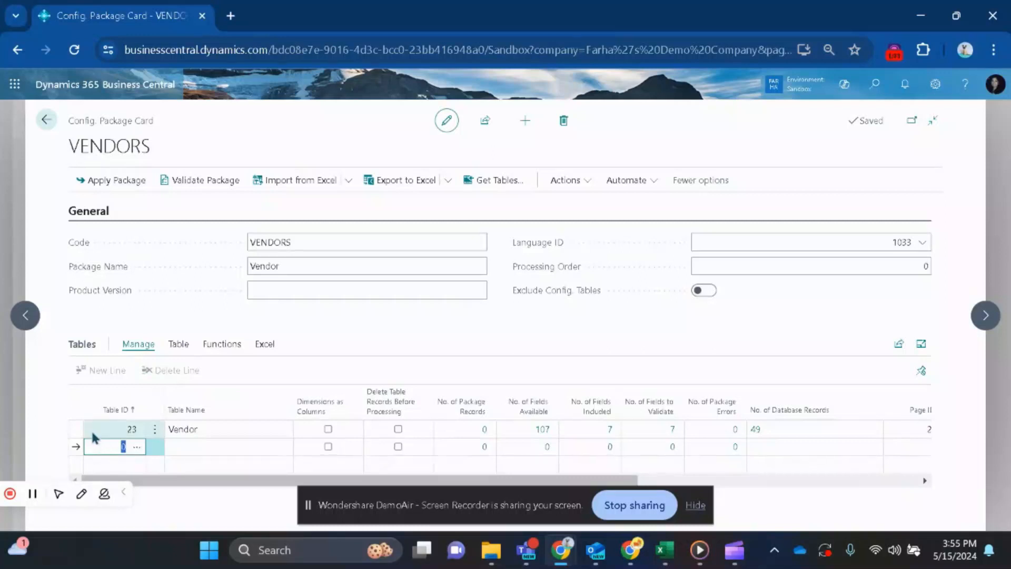
pyautogui.click(103, 434)
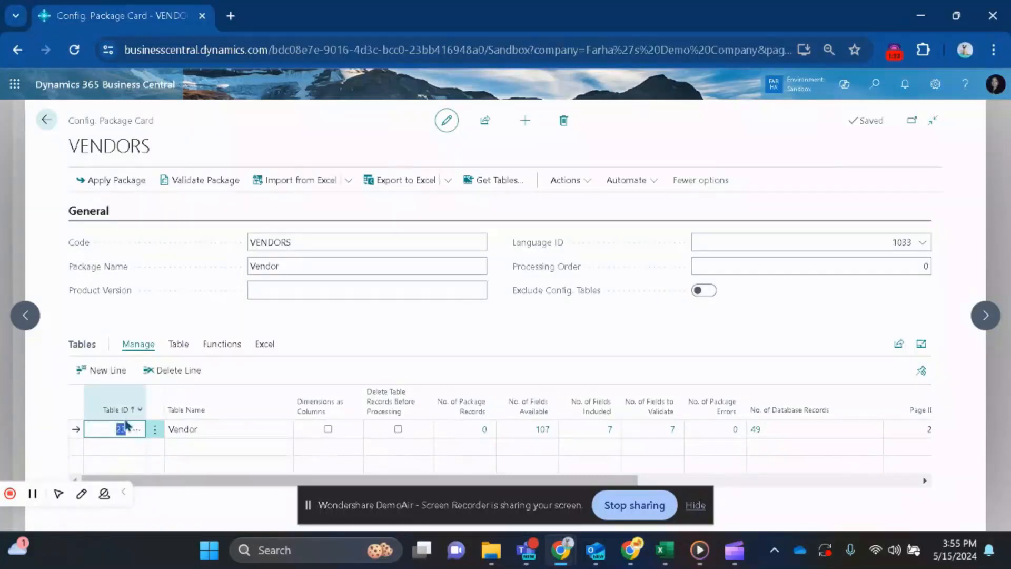
pyautogui.click(136, 433)
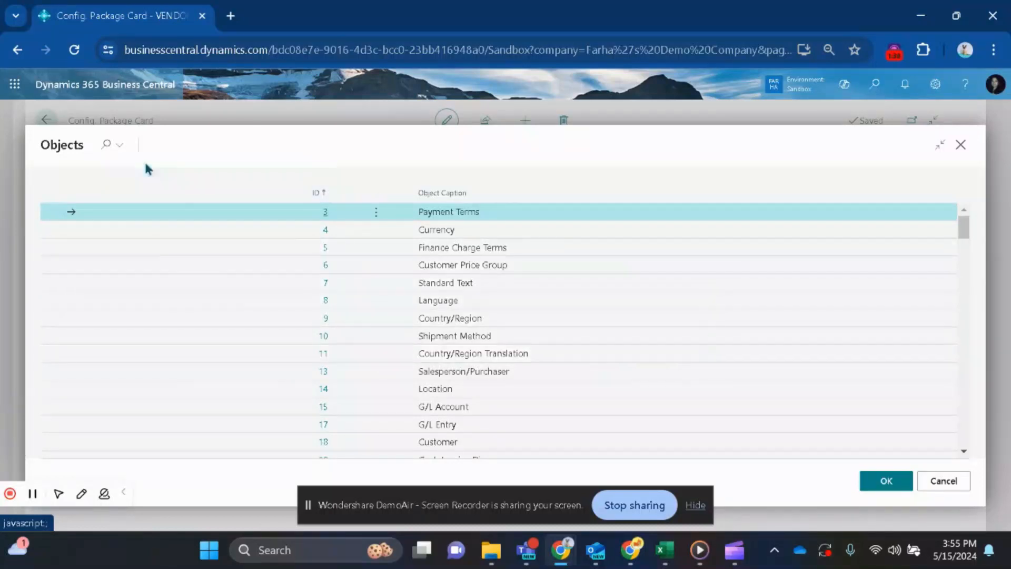
pyautogui.click(115, 146)
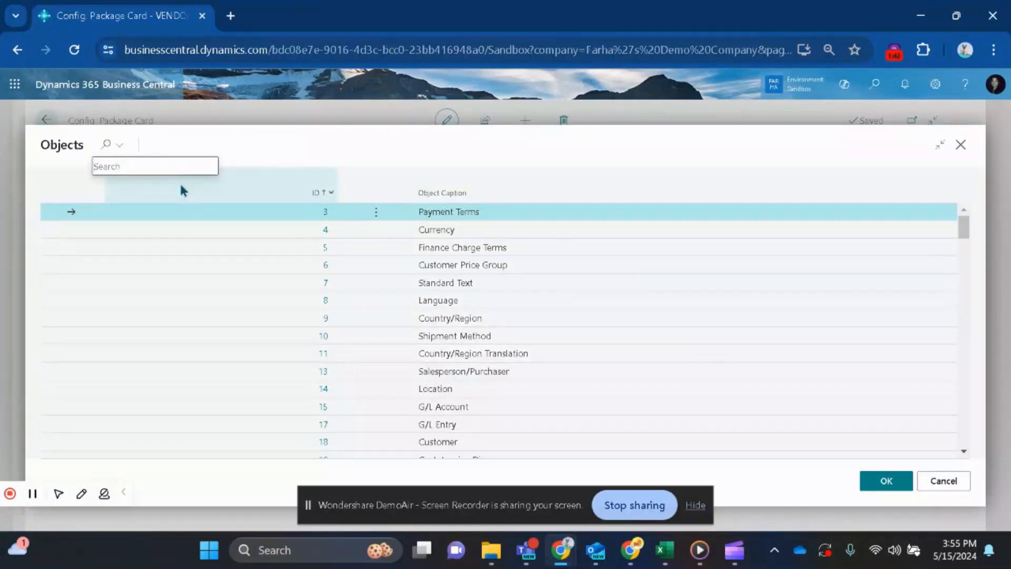
pyautogui.write('account')
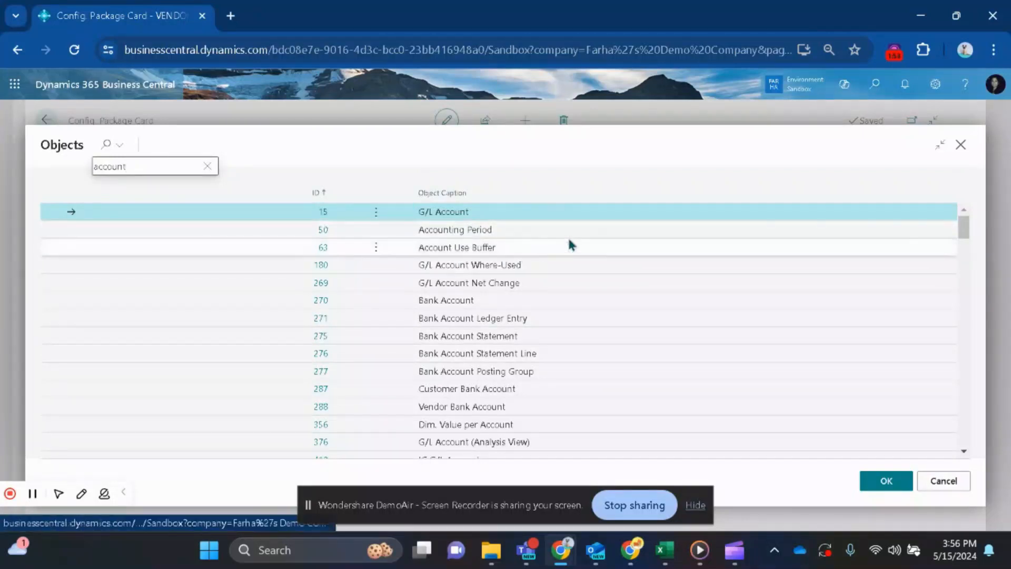
pyautogui.click(936, 484)
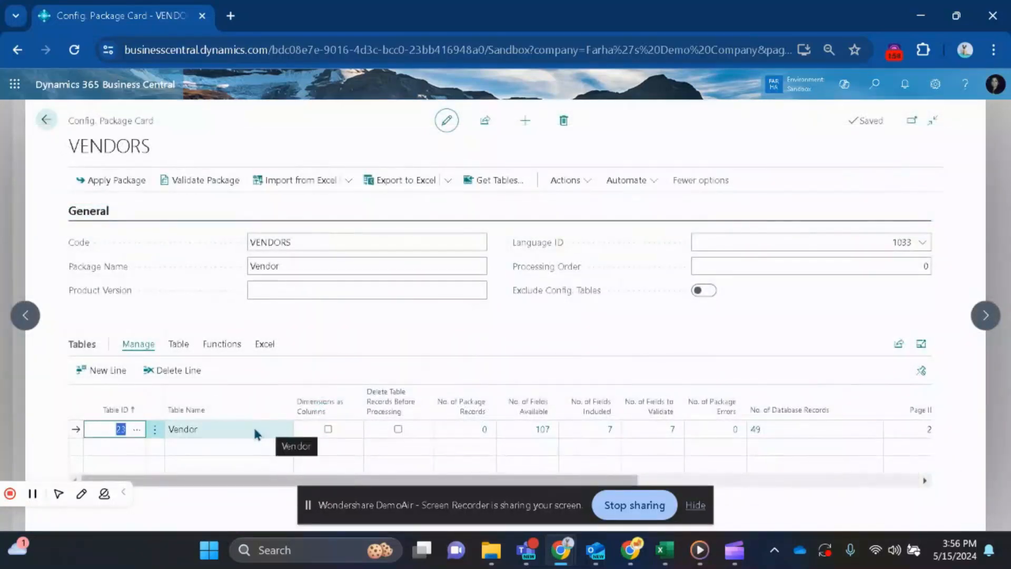
# Open the Vendor table's available fields in edit mode, review the Include and Validate settings, and return to the package card.
pyautogui.click(254, 430)
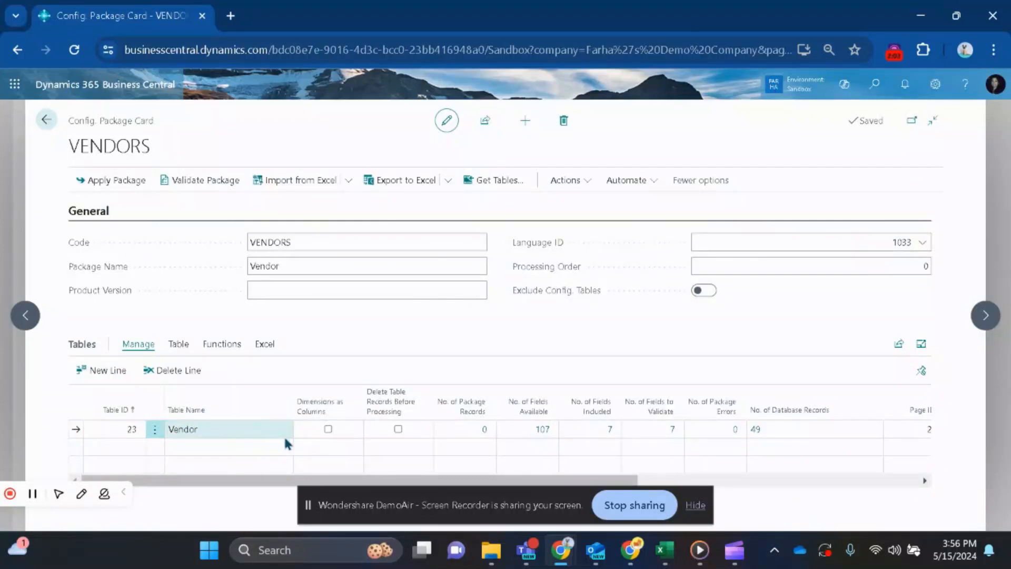
pyautogui.moveTo(342, 392)
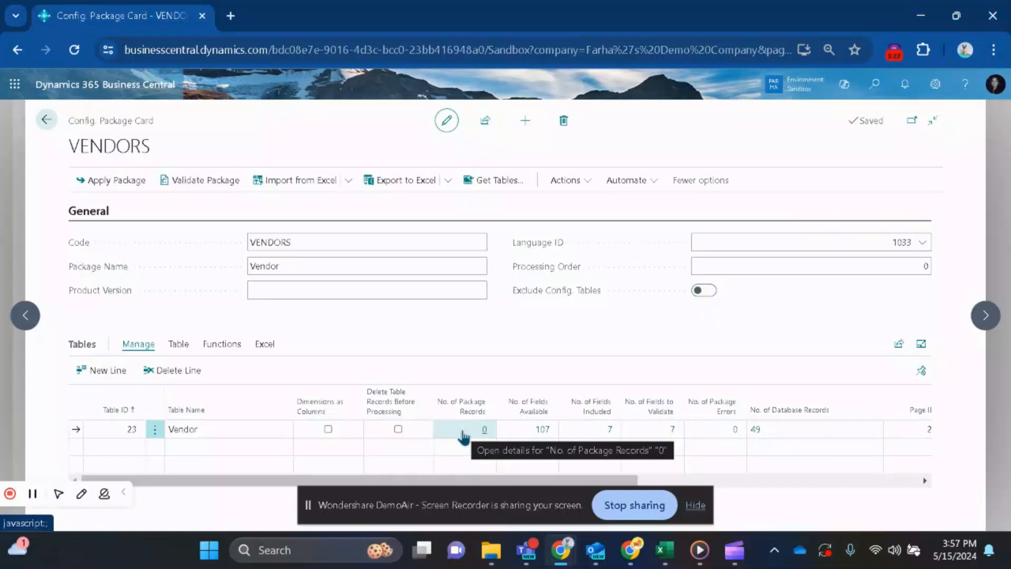
pyautogui.click(540, 431)
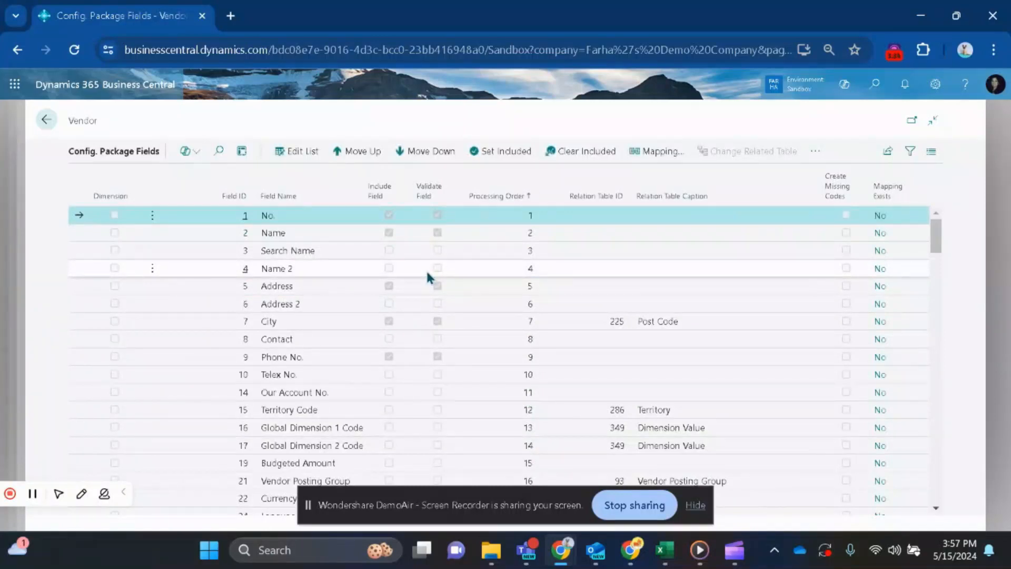
pyautogui.click(296, 153)
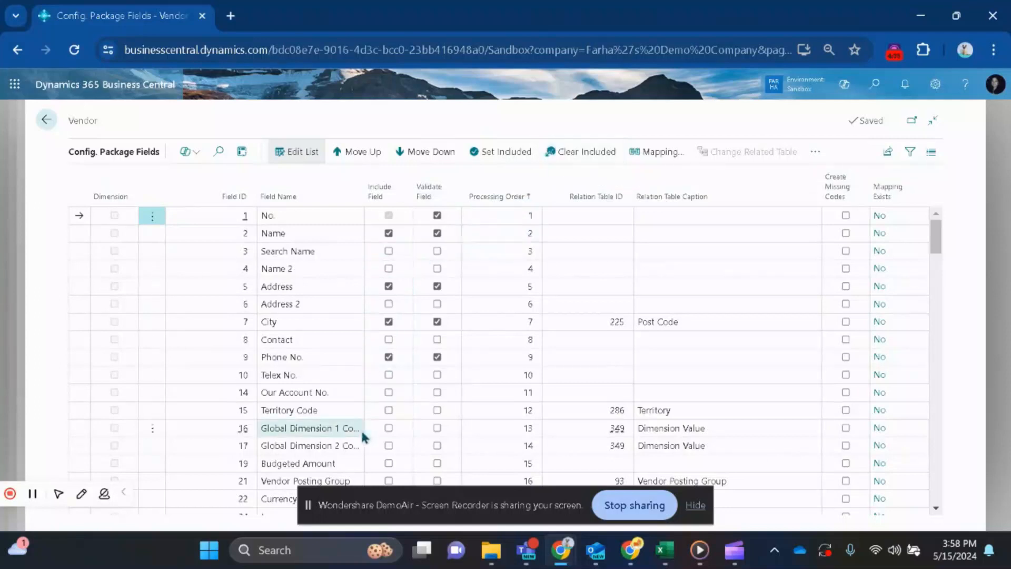
pyautogui.click(47, 121)
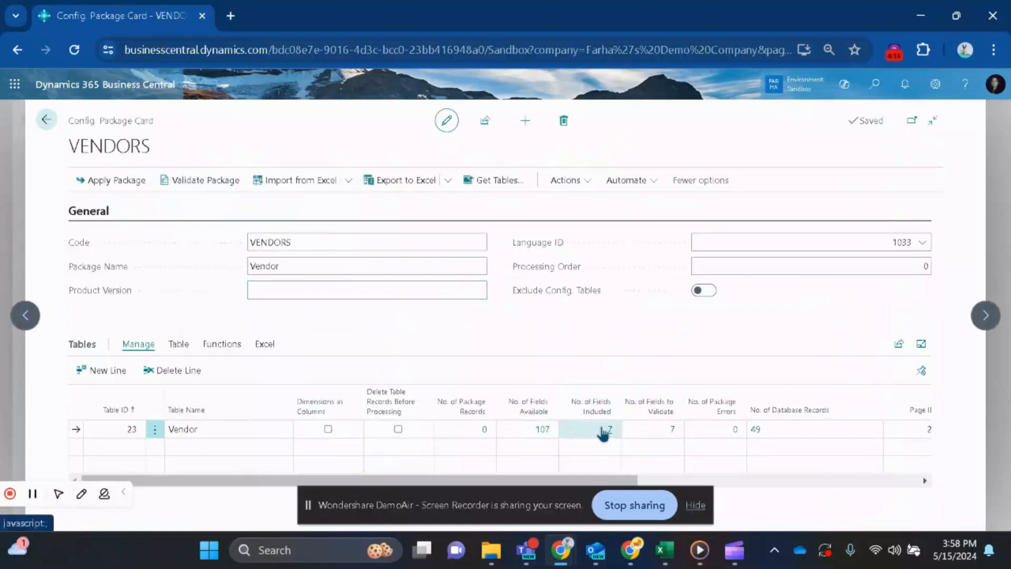
# View only the fields included for the Vendor table and return to the package card.
pyautogui.click(609, 430)
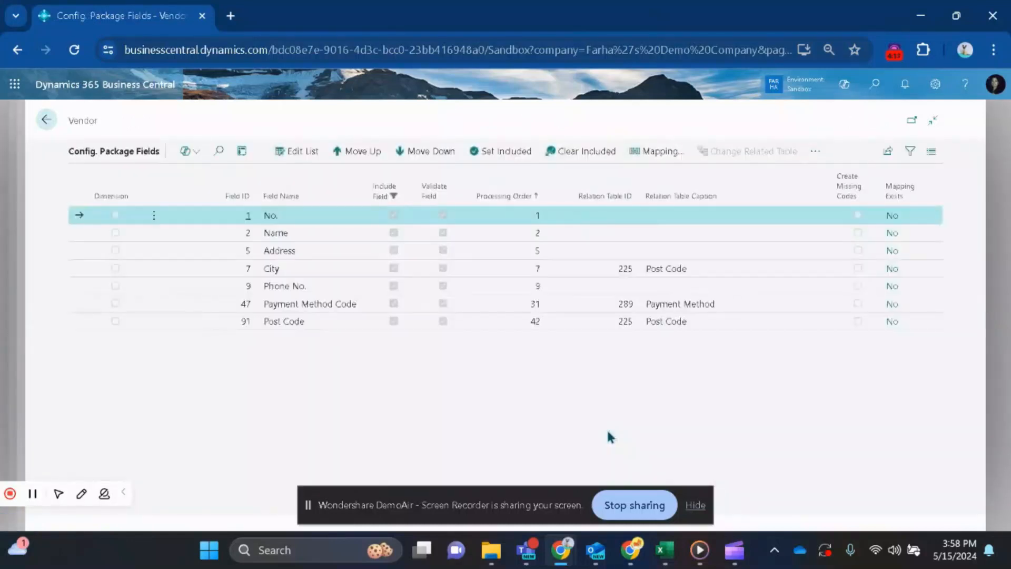
pyautogui.moveTo(396, 201)
pyautogui.click(52, 128)
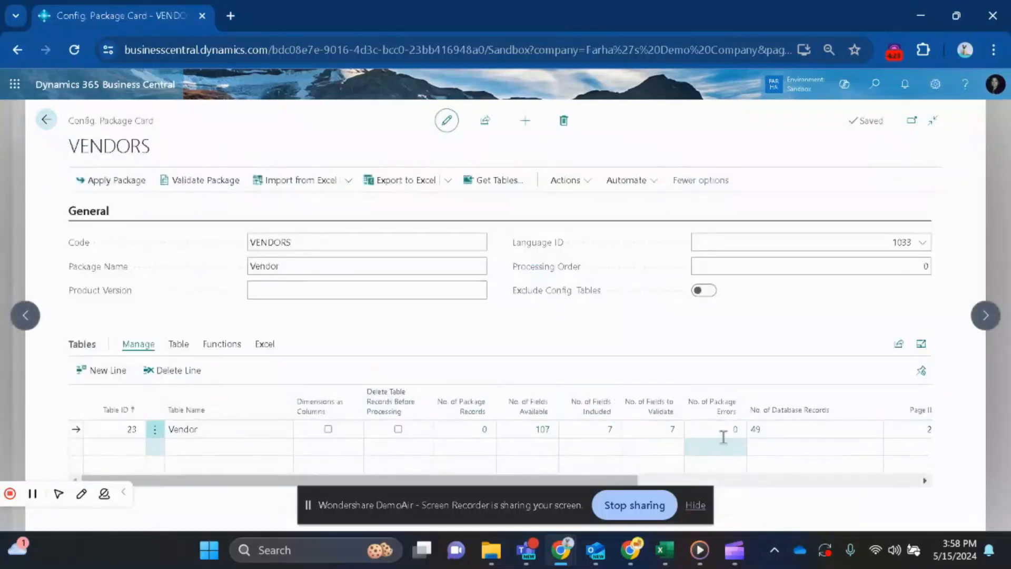
# View the Vendor table's existing database records, return to the package card, and examine the remaining columns of the table line.
pyautogui.moveTo(724, 415)
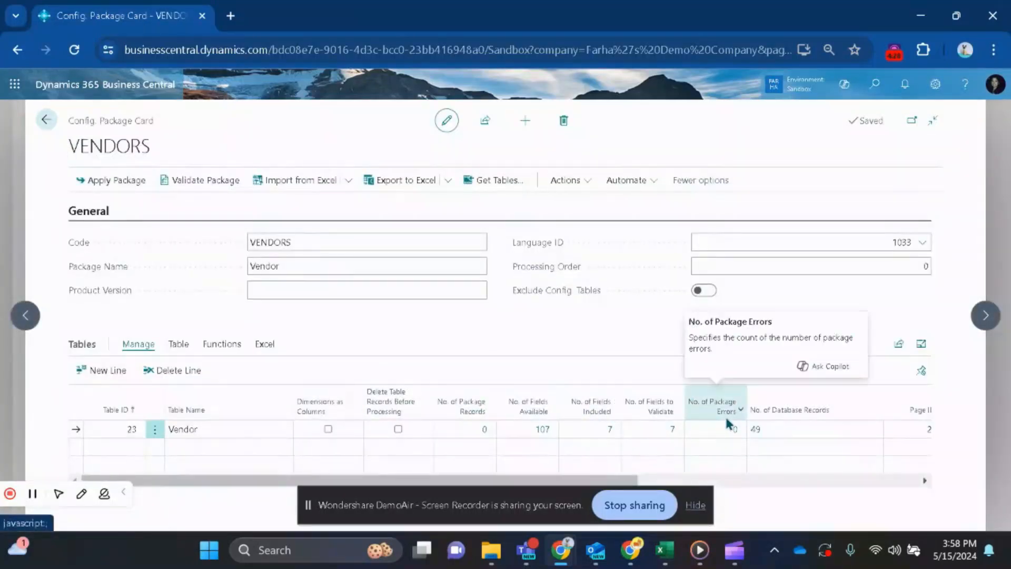
pyautogui.click(761, 432)
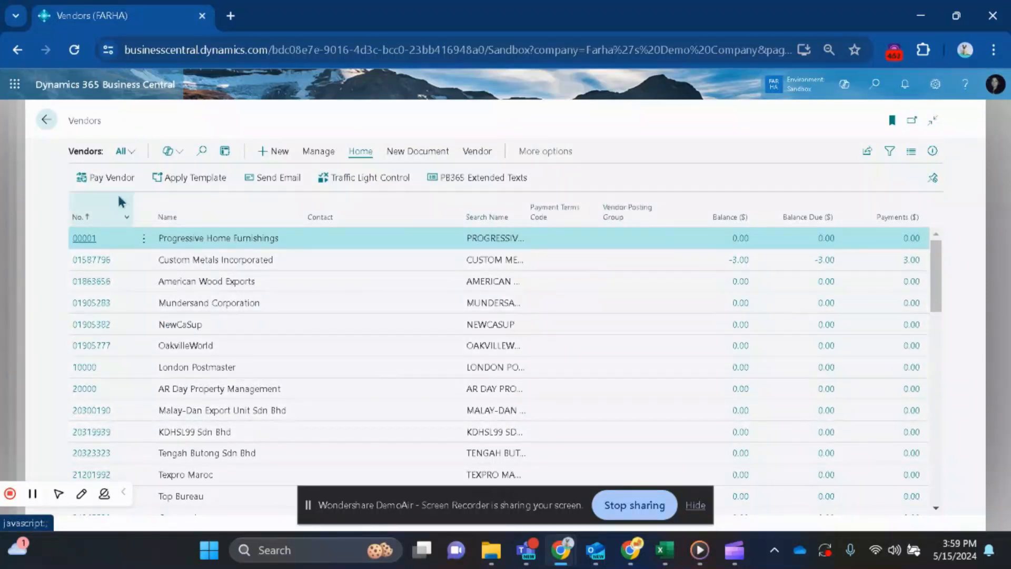
pyautogui.click(47, 120)
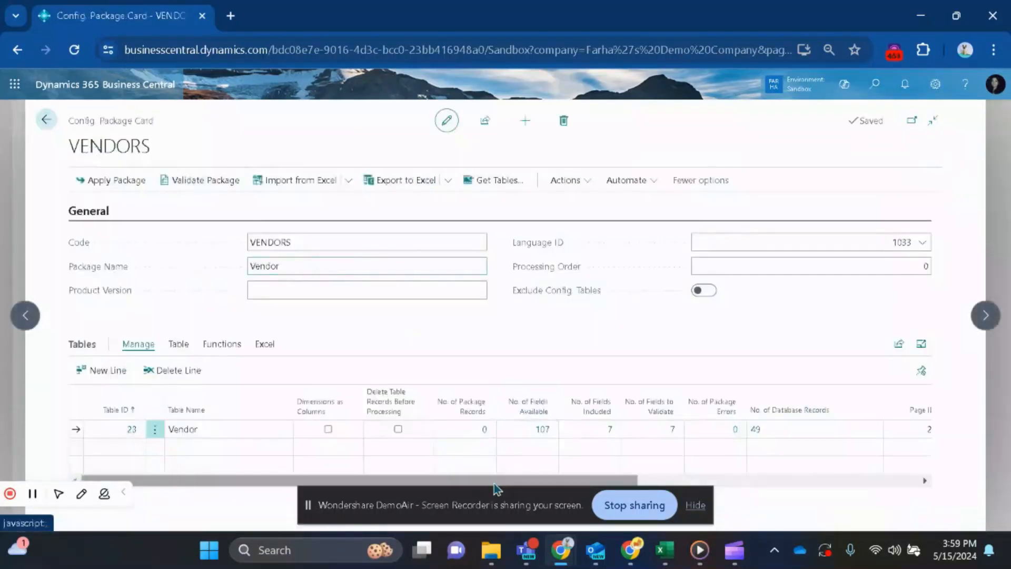
pyautogui.moveTo(495, 487); pyautogui.dragTo(735, 500)
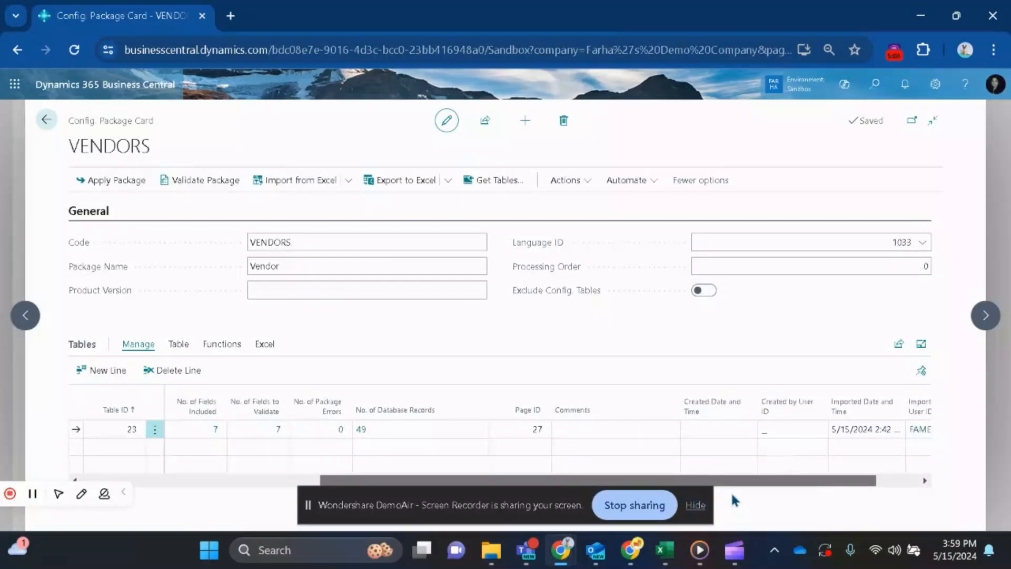
pyautogui.moveTo(731, 499); pyautogui.dragTo(416, 498)
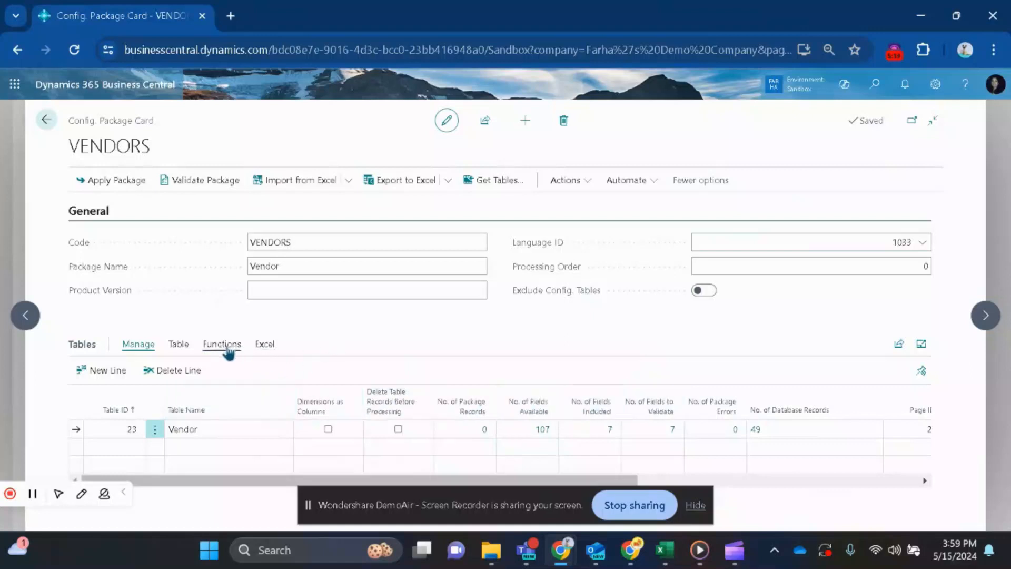
# Export the package's Vendor table to Excel and open the exported workbook in a maximized window.
pyautogui.click(266, 349)
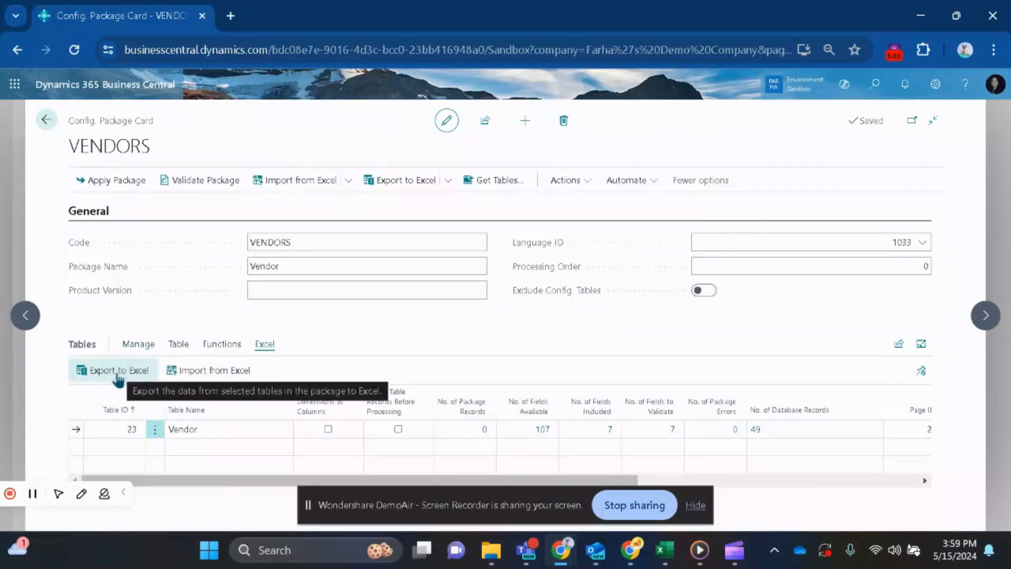
pyautogui.click(117, 372)
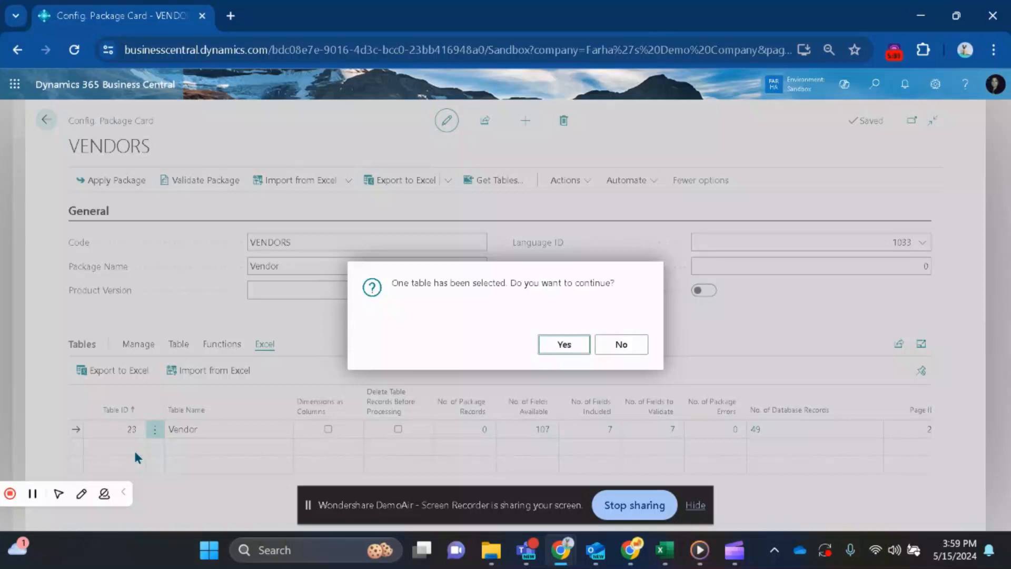
pyautogui.click(575, 352)
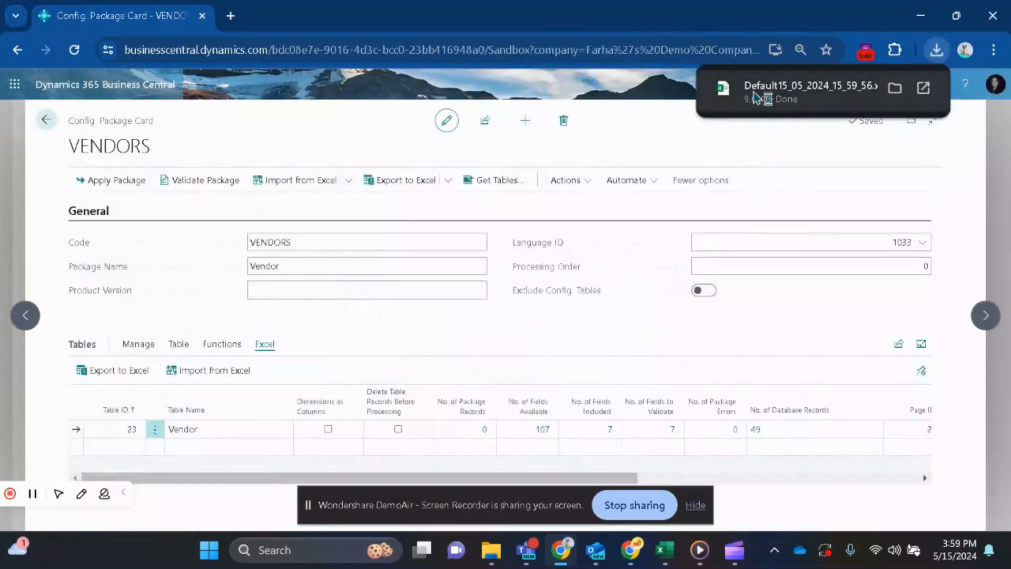
pyautogui.click(756, 97)
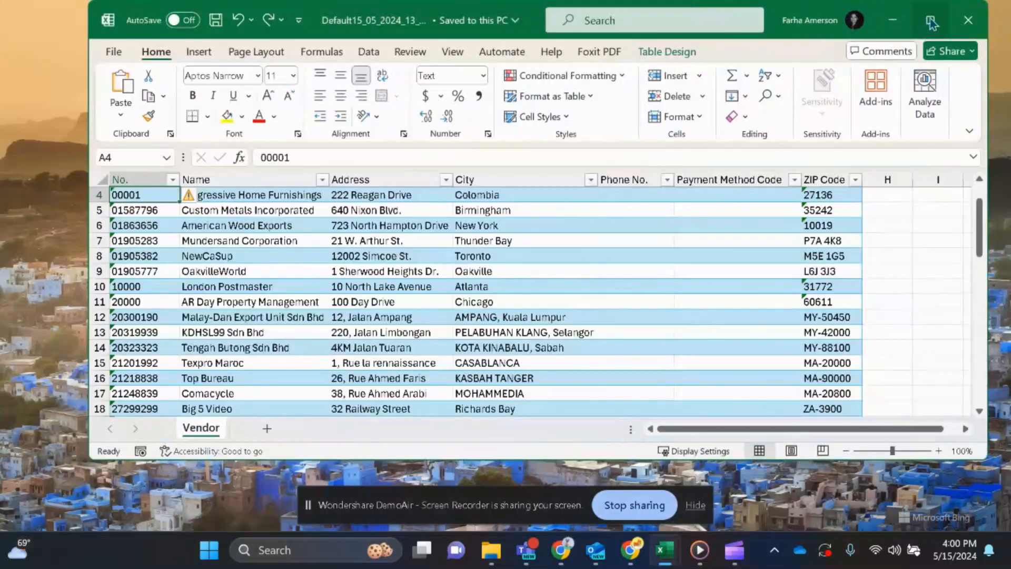
pyautogui.click(932, 21)
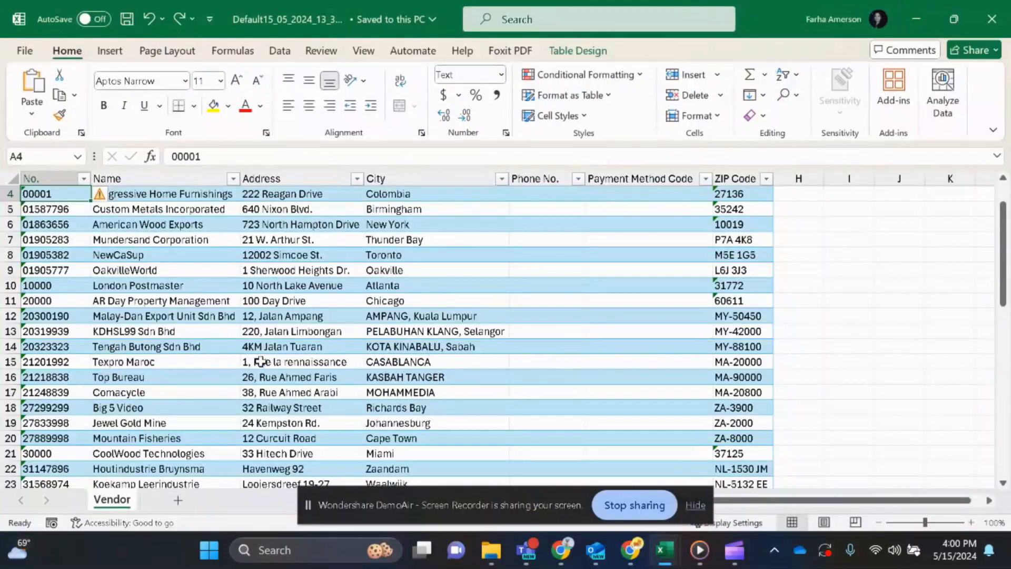
# Review the exported vendor rows and insert a blank row above the first vendor record, directly below the table header.
pyautogui.scroll(-2, 239, 328)
pyautogui.scroll(-9, 239, 328)
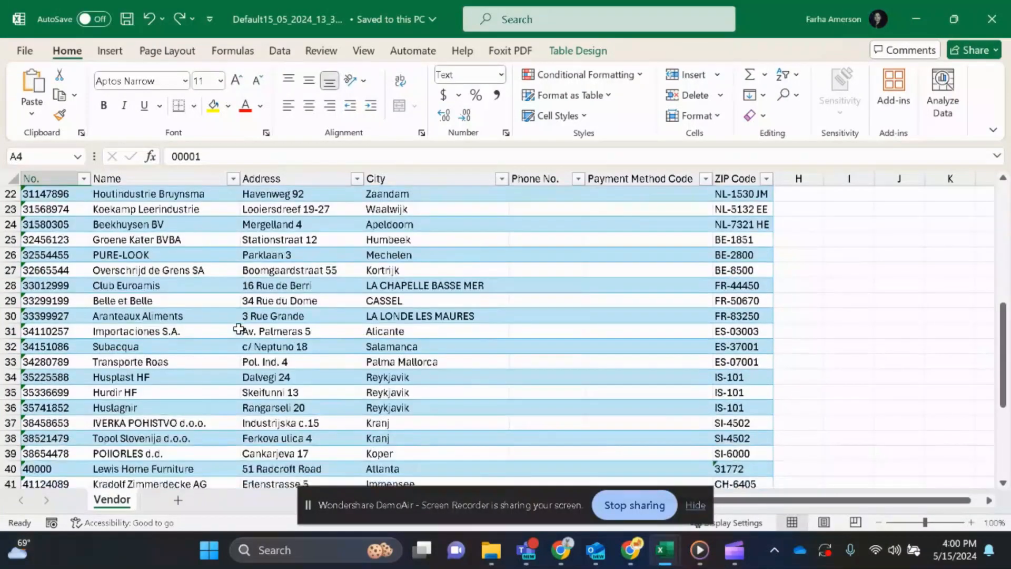
pyautogui.scroll(-1, 239, 329)
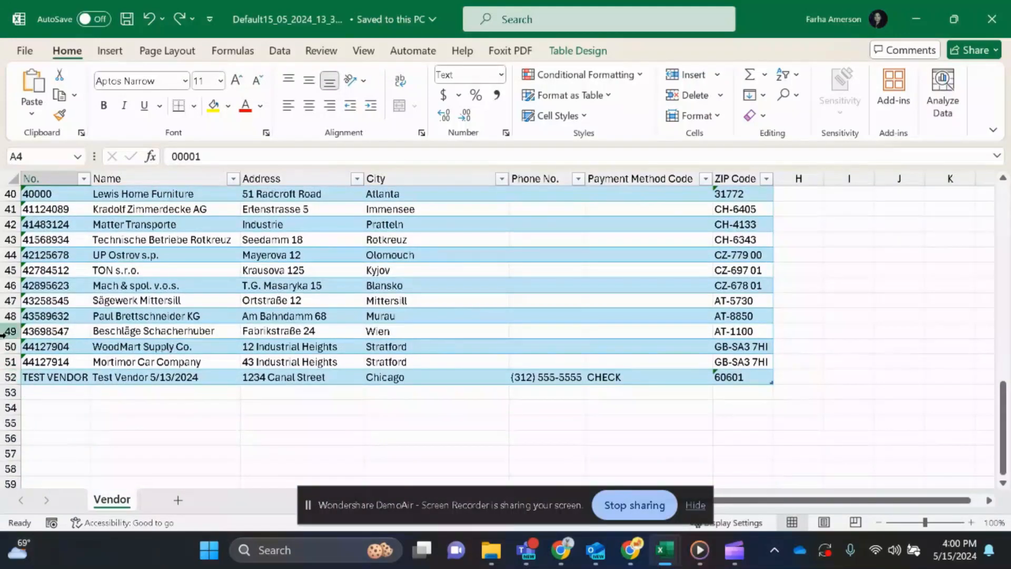
pyautogui.scroll(13, 4, 332)
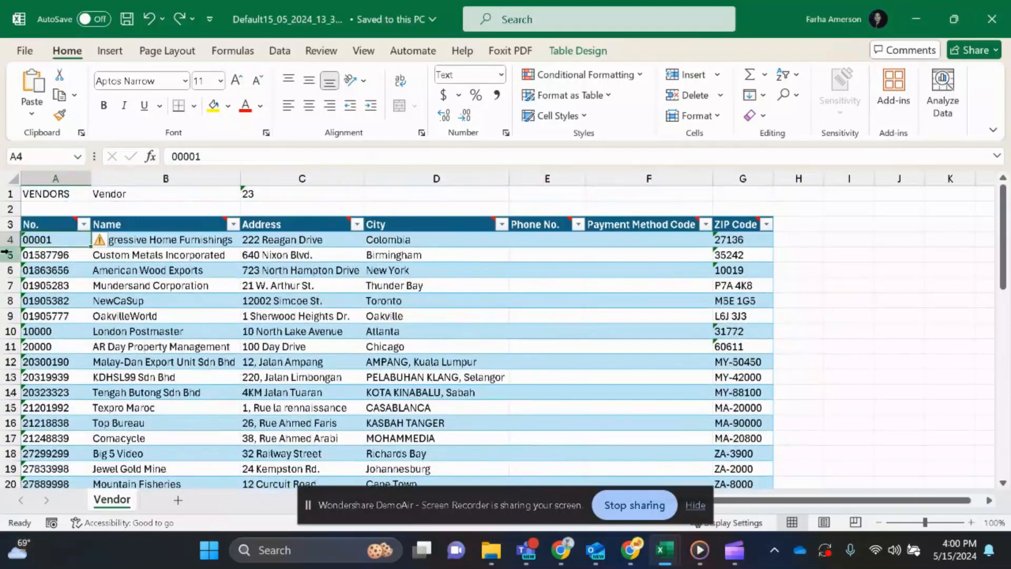
pyautogui.rightClick(7, 239)
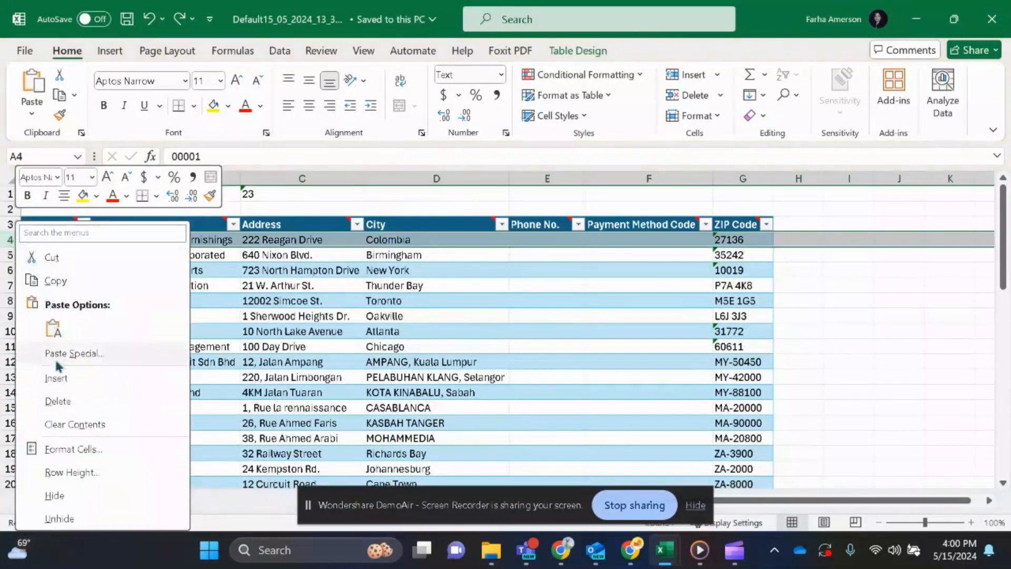
pyautogui.click(57, 377)
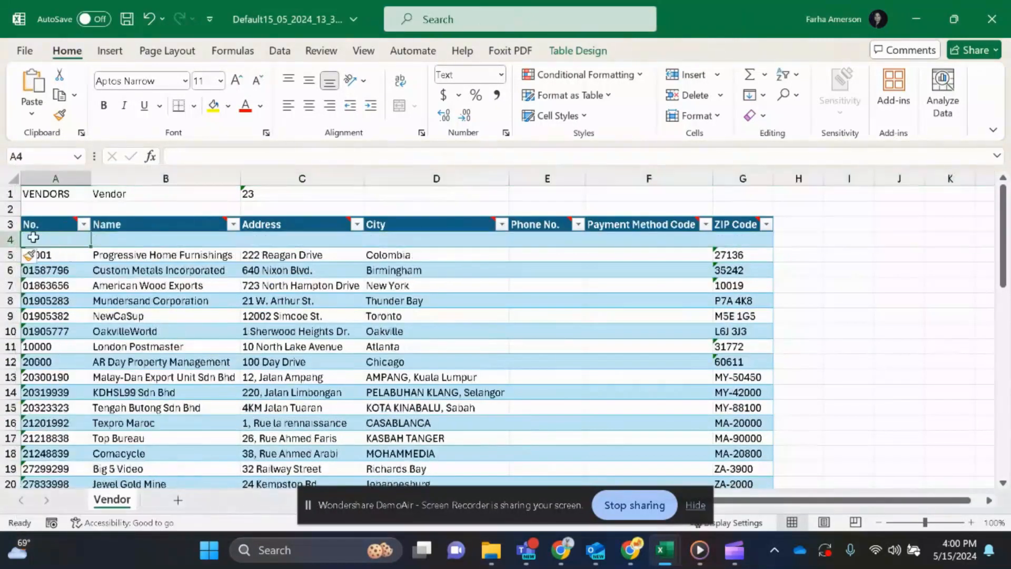
# Enter Vendor as the No. and Vendor 5/15/2024 as the Name in the new row 4.
pyautogui.write('Vendor')
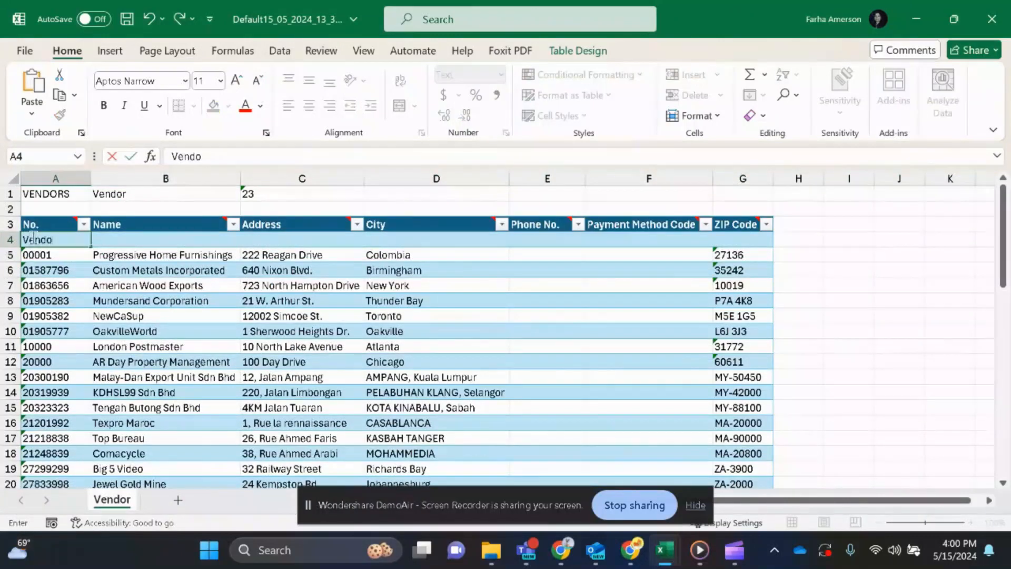
pyautogui.press('Tab')
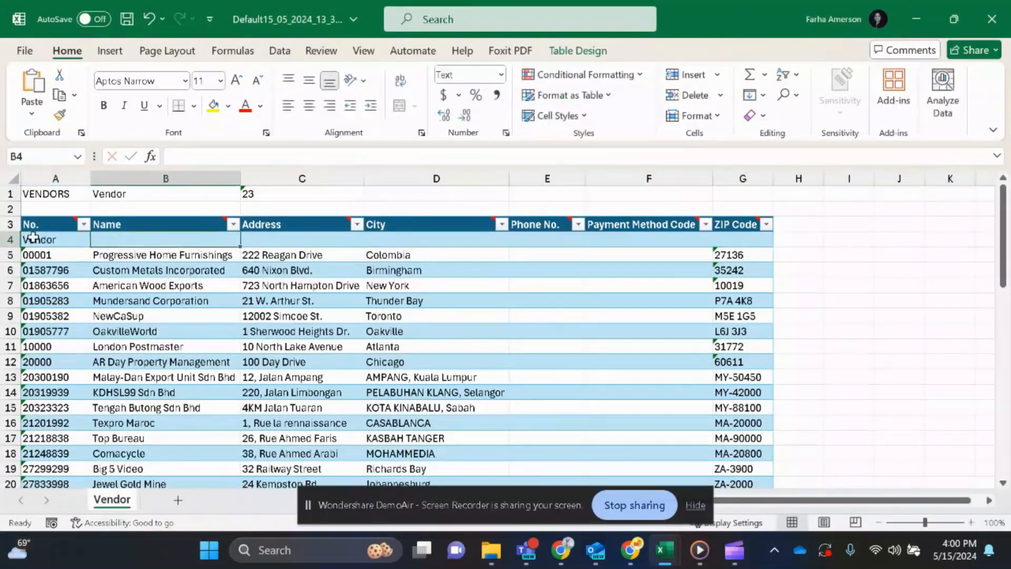
pyautogui.write('Vendor')
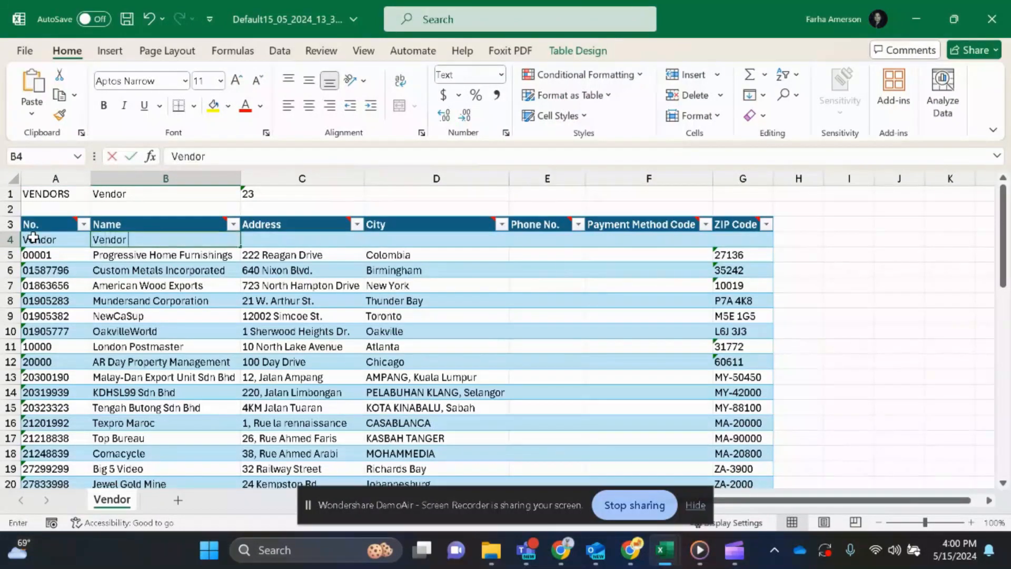
pyautogui.write(' 5/13/202')
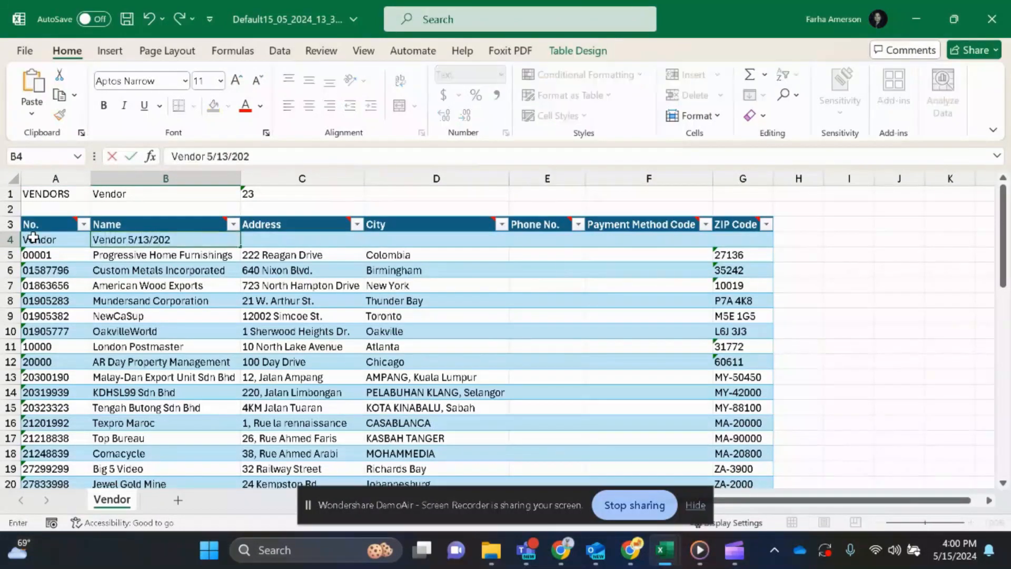
pyautogui.write('4')
# Fill in the new vendor's street address, the city Chicago, and the phone number in row 4.
pyautogui.click(306, 243)
pyautogui.write('123')
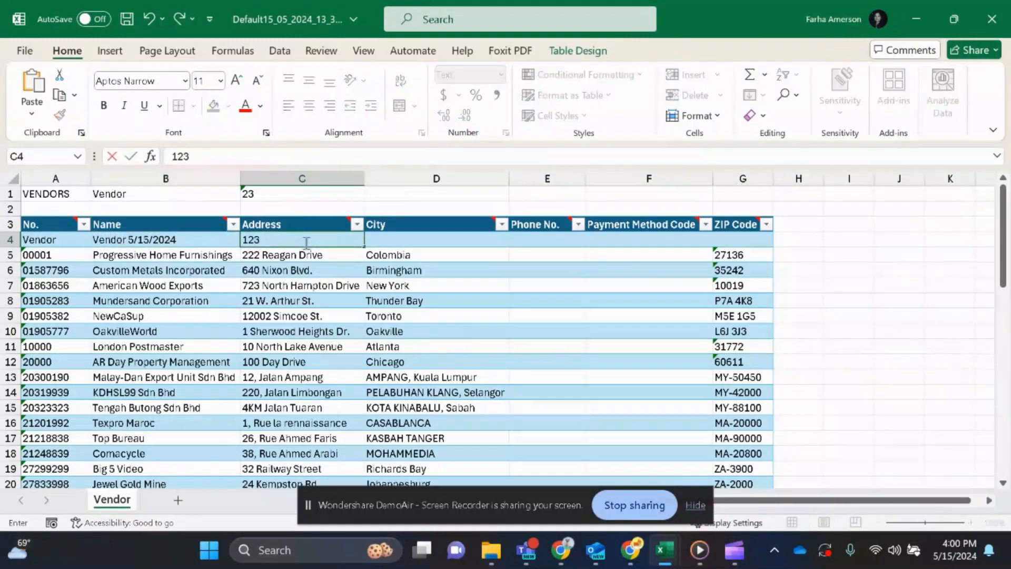
pyautogui.write('4 Canal Street')
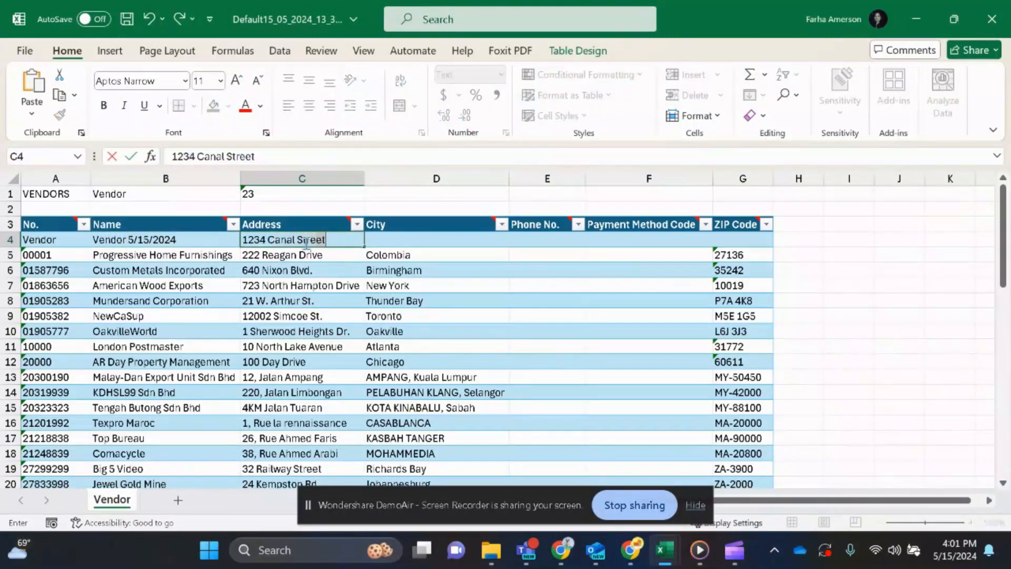
pyautogui.press('Tab')
pyautogui.write('Chicago')
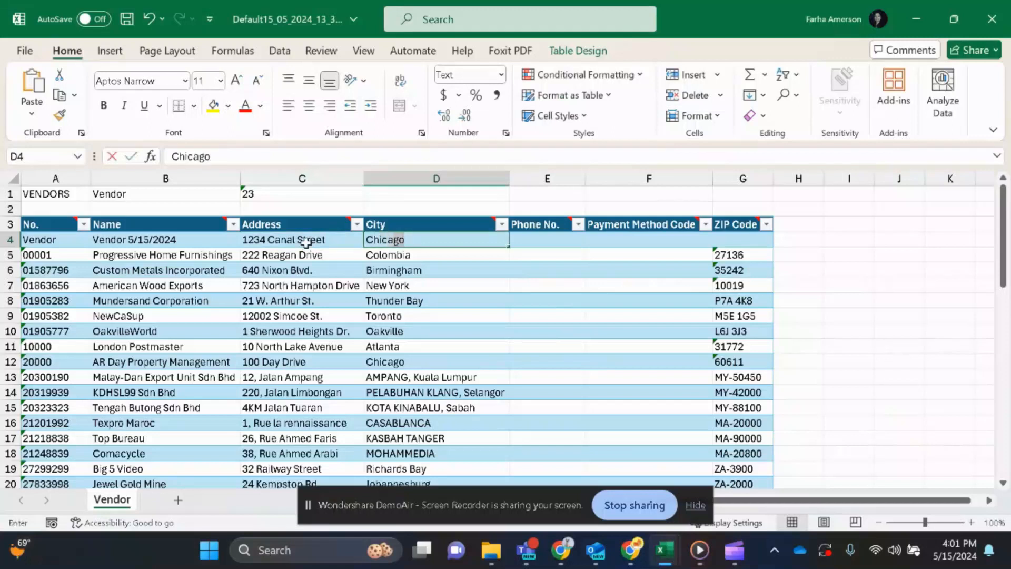
pyautogui.press('Tab')
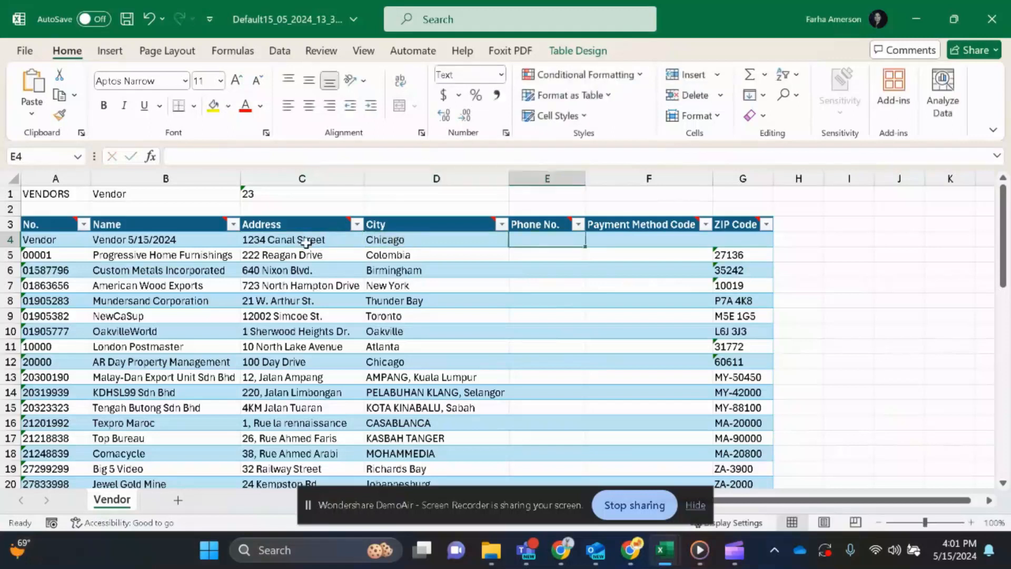
pyautogui.write('(312')
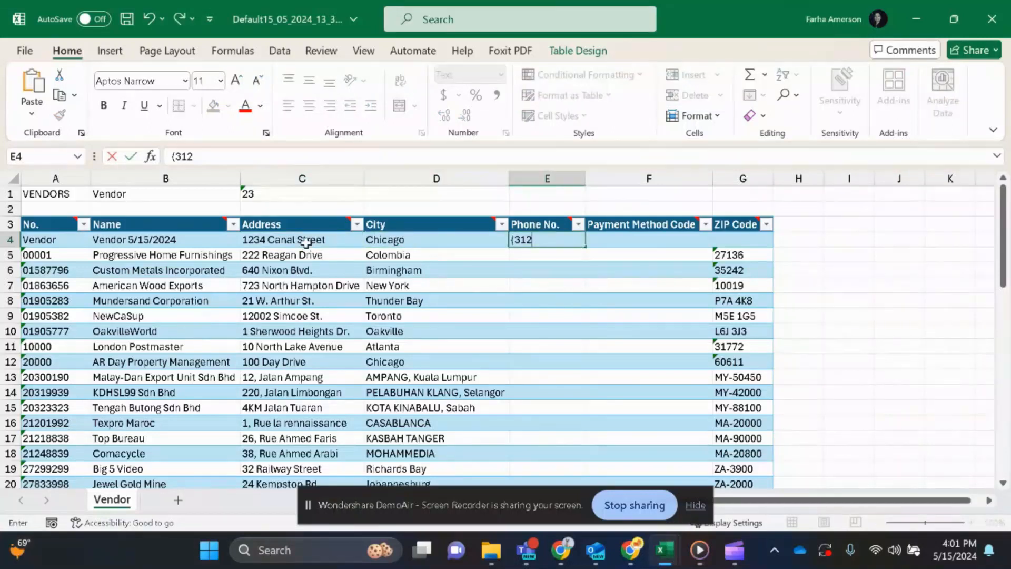
pyautogui.write(') 123-4567')
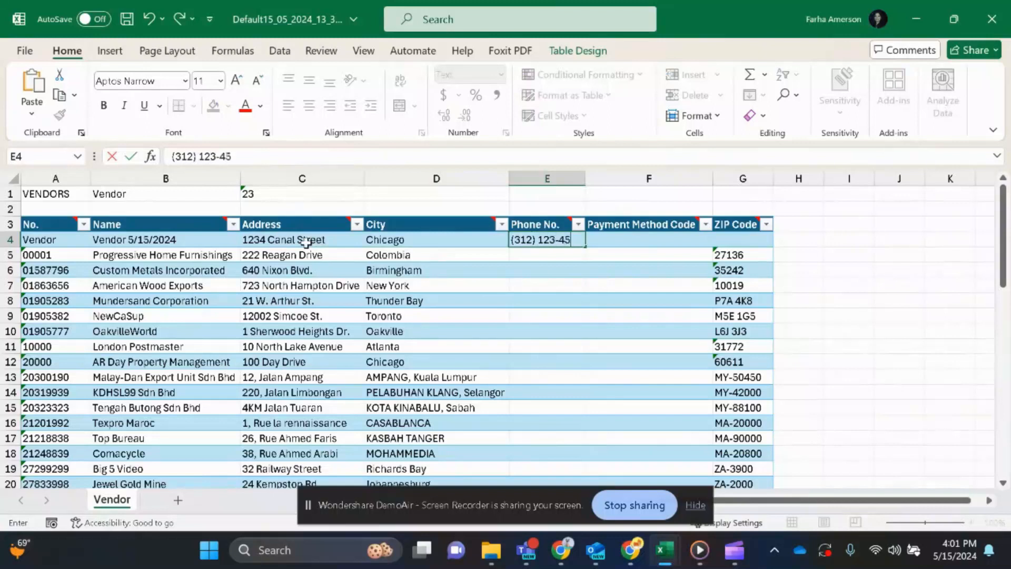
# Complete the new vendor row with payment method code CHECK and the ZIP code, and save the workbook.
pyautogui.click(615, 237)
pyautogui.write('CHECK')
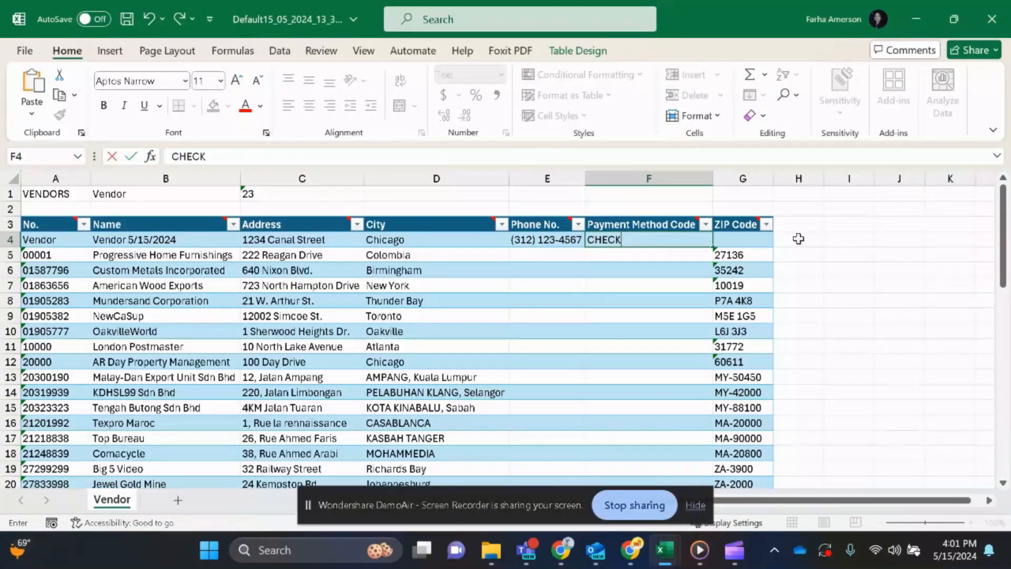
pyautogui.click(757, 240)
pyautogui.write('60605')
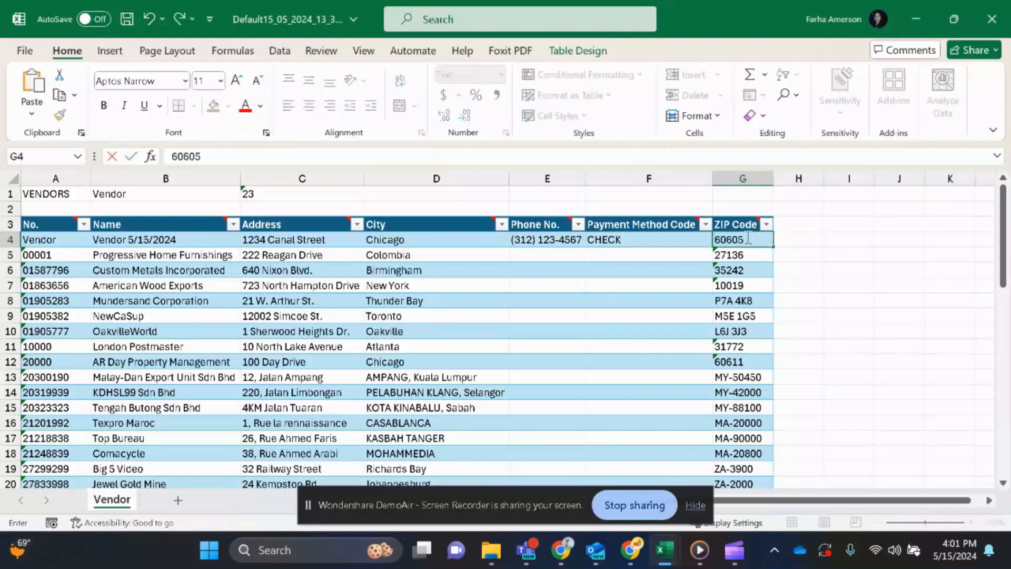
pyautogui.click(904, 266)
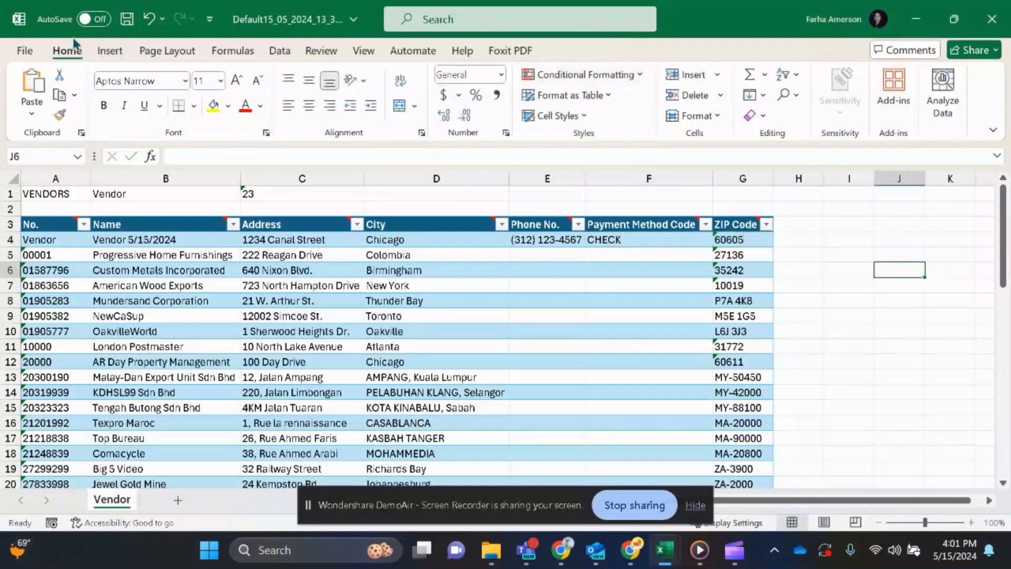
pyautogui.click(127, 20)
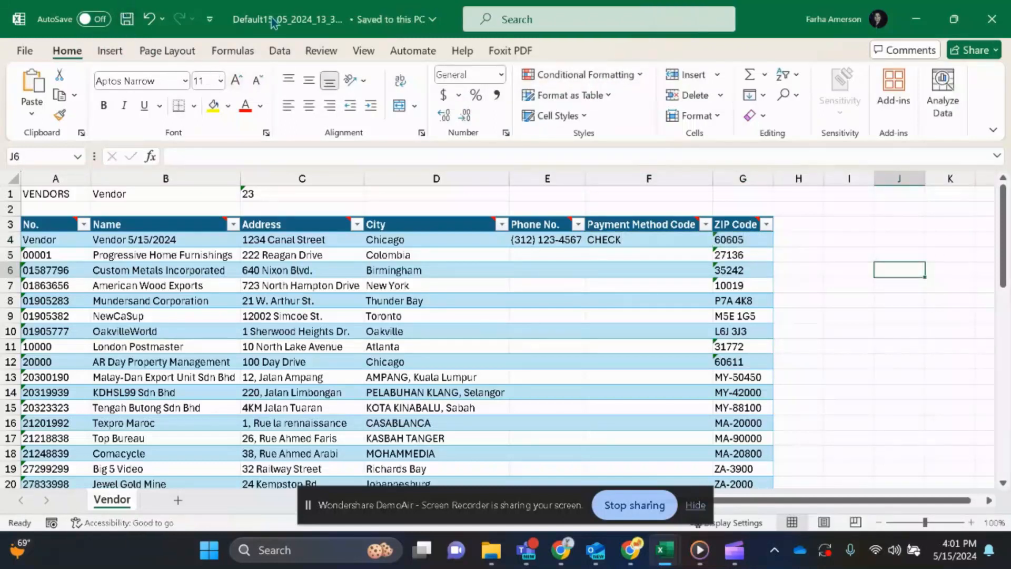
# Switch to the VENDORS package card in Business Central and import the workbook Default15_05_2024_13_31_52 into the Vendor table.
pyautogui.moveTo(564, 549)
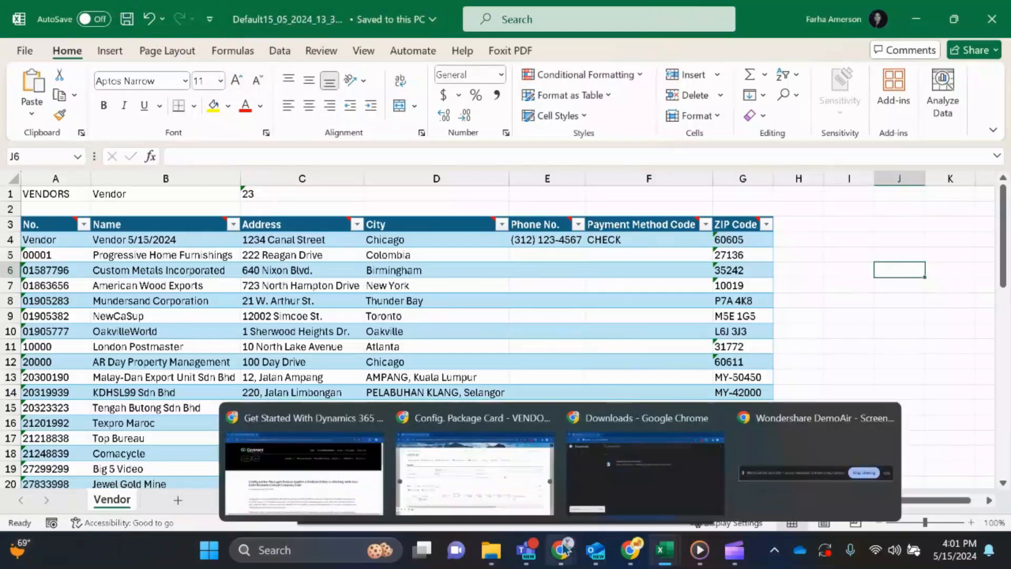
pyautogui.click(538, 480)
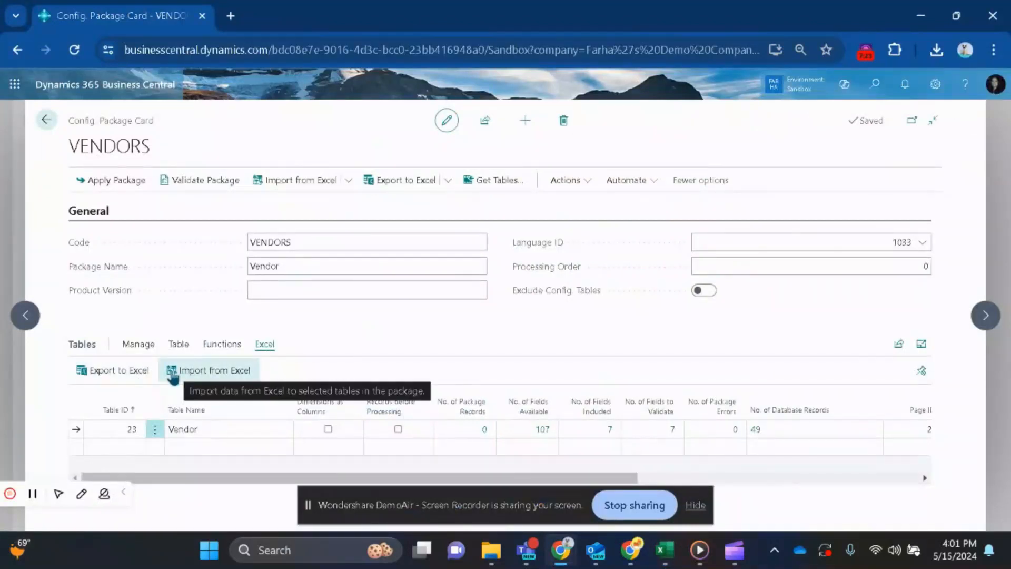
pyautogui.click(173, 371)
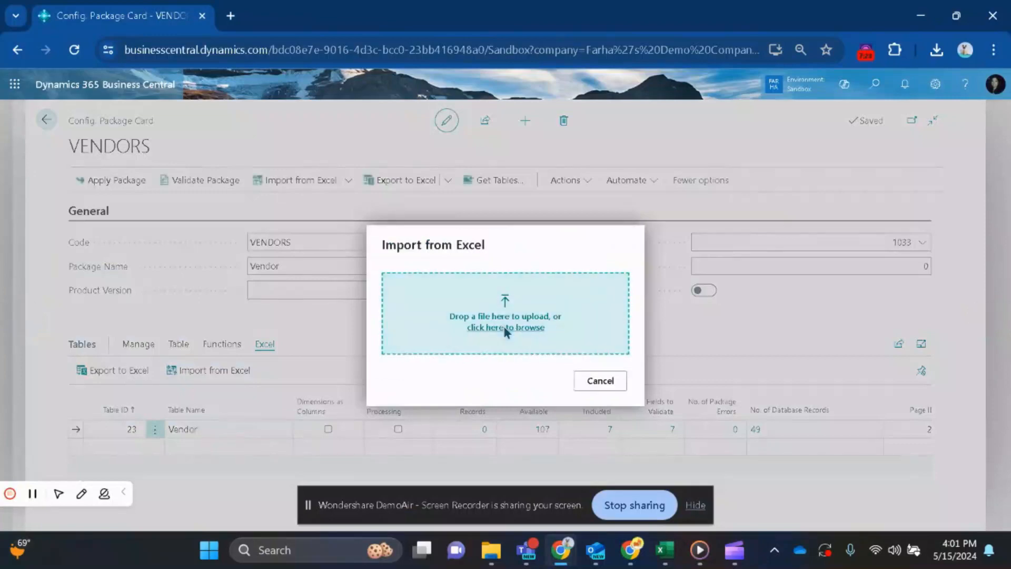
pyautogui.click(503, 327)
pyautogui.click(386, 150)
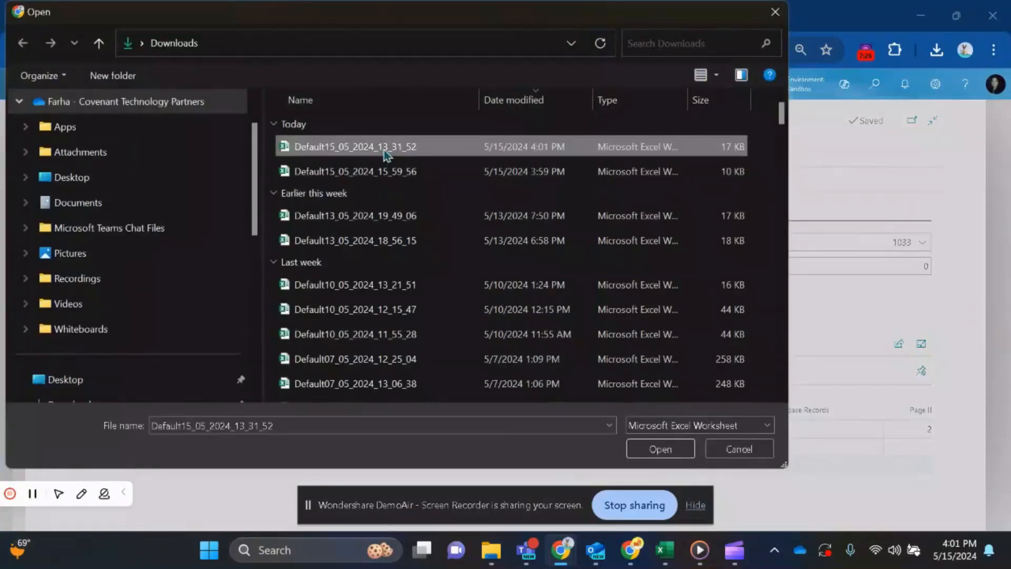
pyautogui.doubleClick(386, 150)
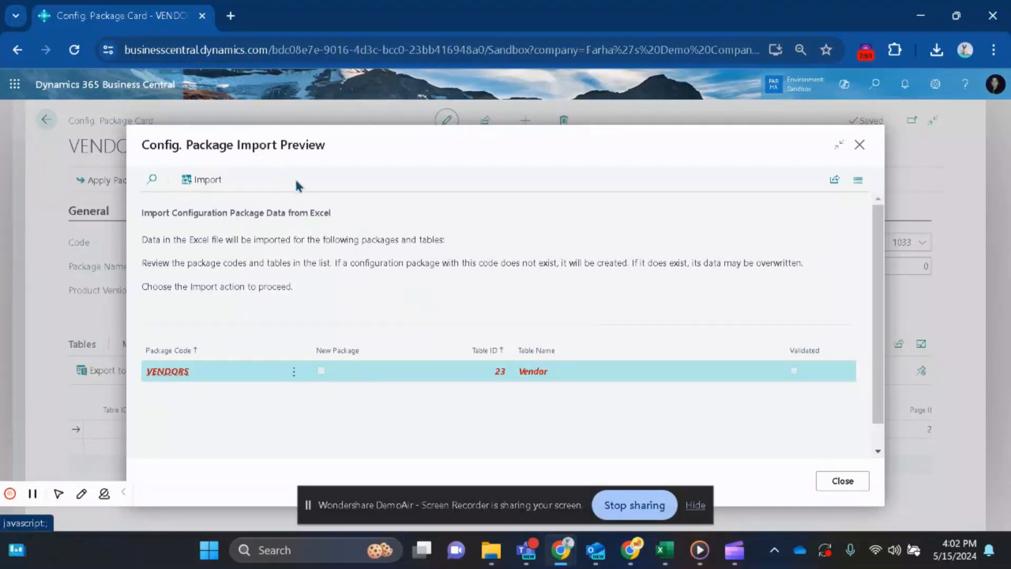
pyautogui.click(216, 181)
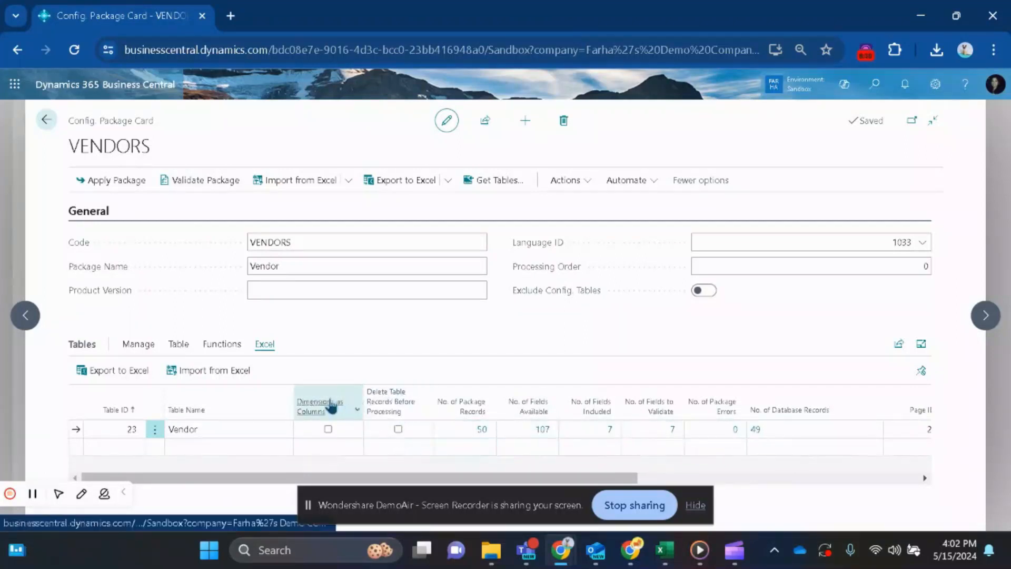
# Apply the imported package data for the Vendor table to the database and dismiss the result summary.
pyautogui.click(222, 345)
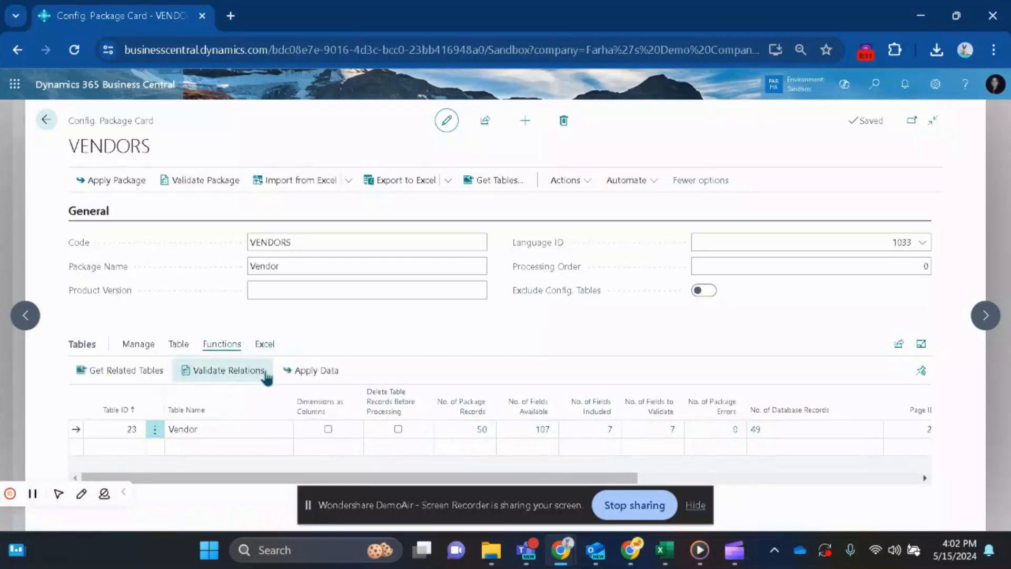
pyautogui.click(311, 371)
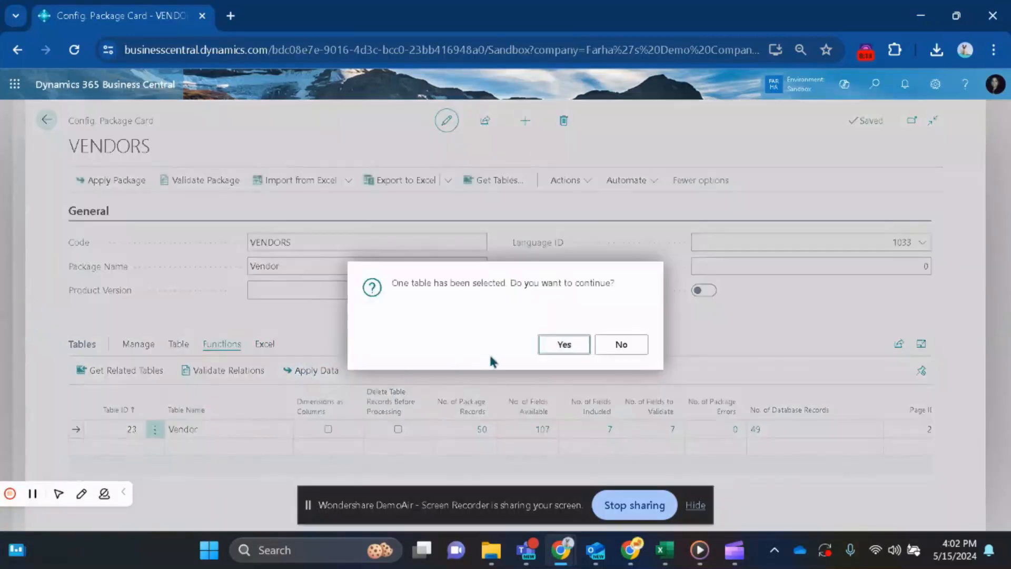
pyautogui.click(565, 345)
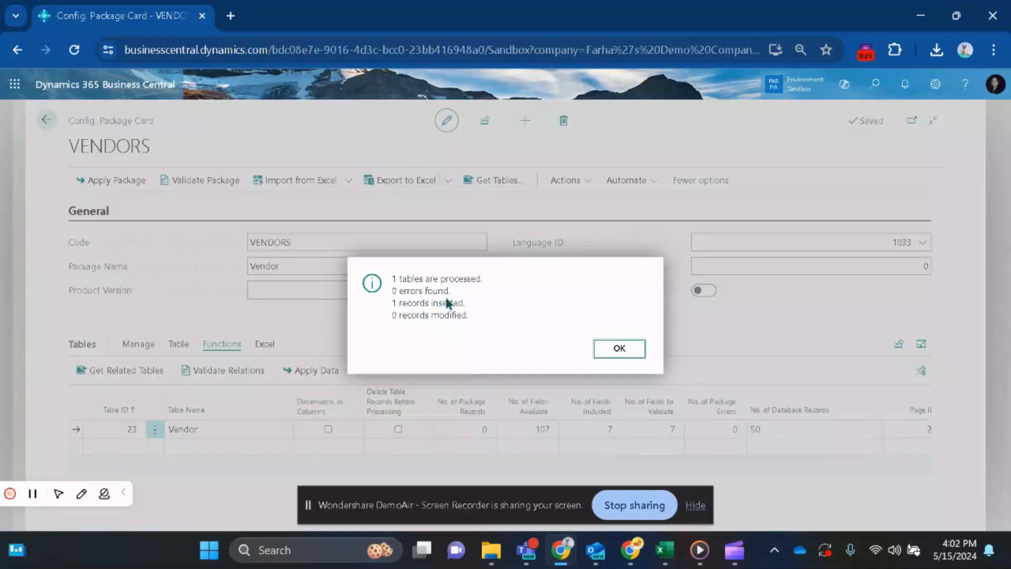
pyautogui.click(603, 350)
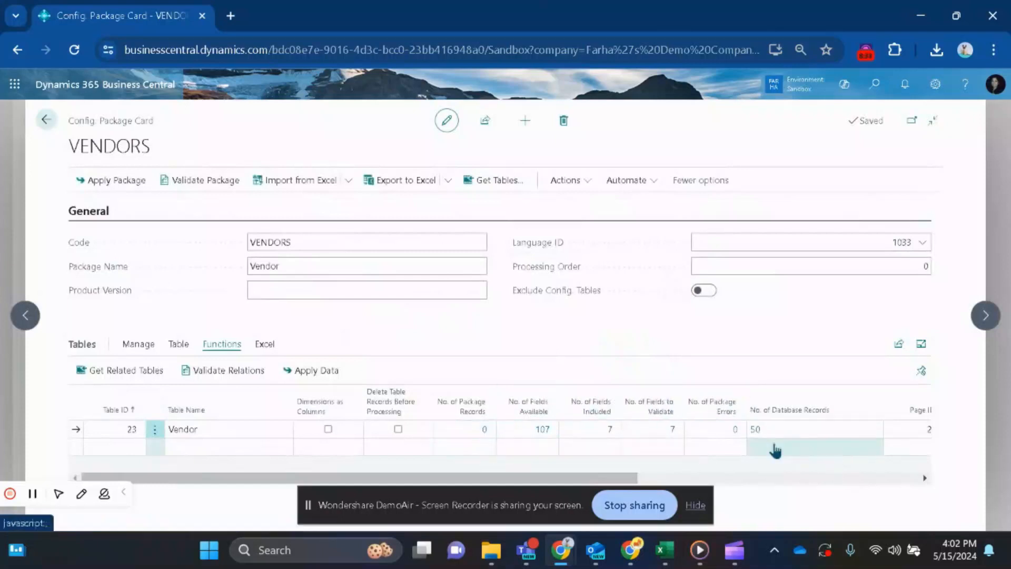
# View the Vendor table's database records and search the vendor list for "ven" to find the imported vendor.
pyautogui.click(755, 429)
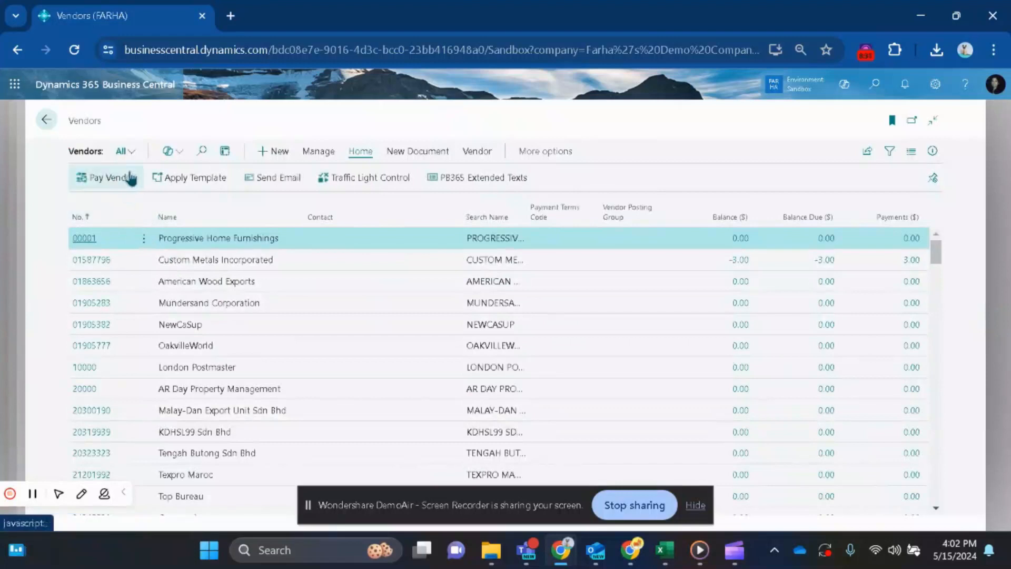
pyautogui.click(203, 151)
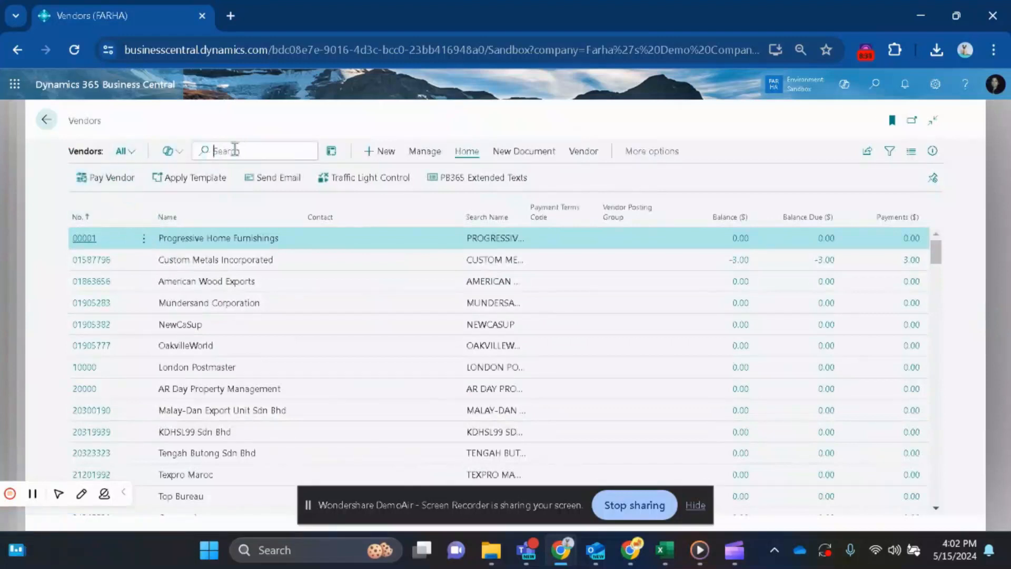
pyautogui.write('ven')
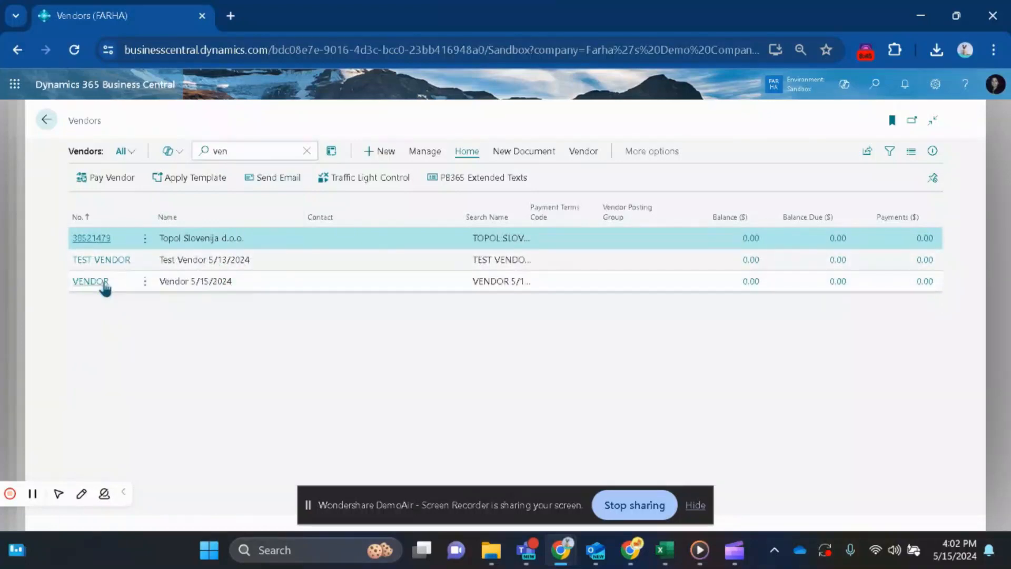
# Find and open the Vendors list by searching pages for "vendor", then return to the package card and examine the Vendor line's remaining columns.
pyautogui.click(876, 82)
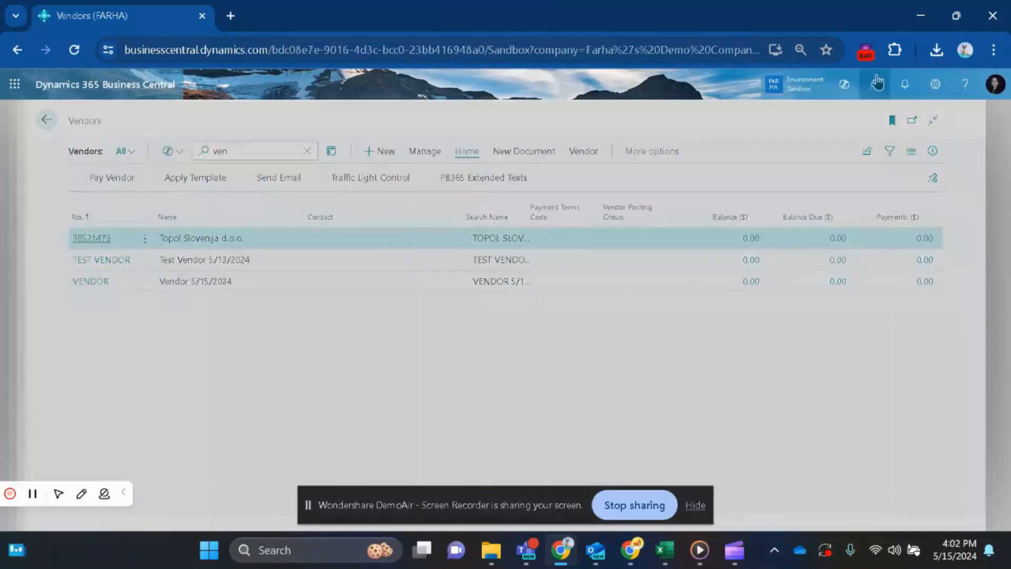
pyautogui.write('vendor')
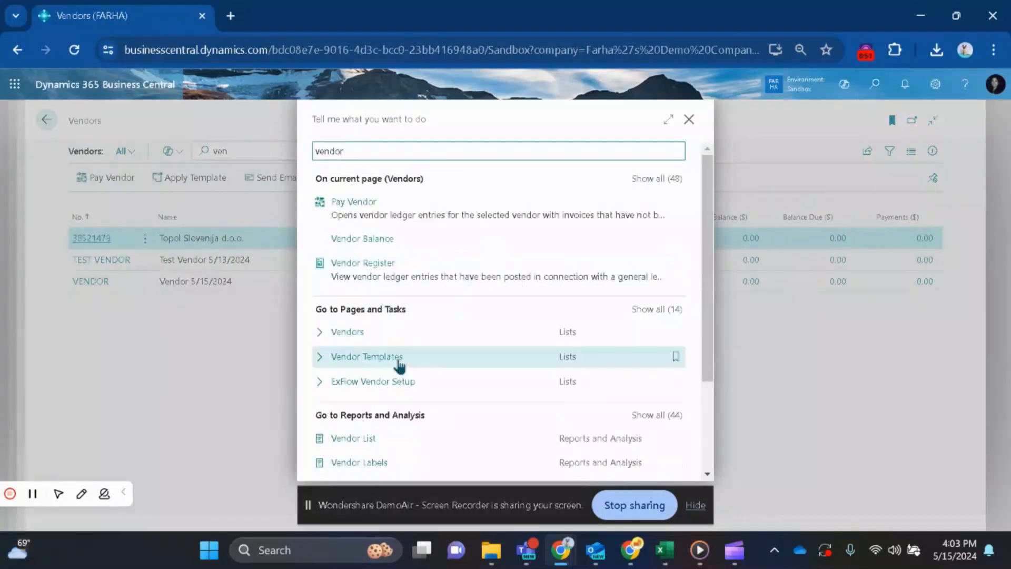
pyautogui.click(340, 333)
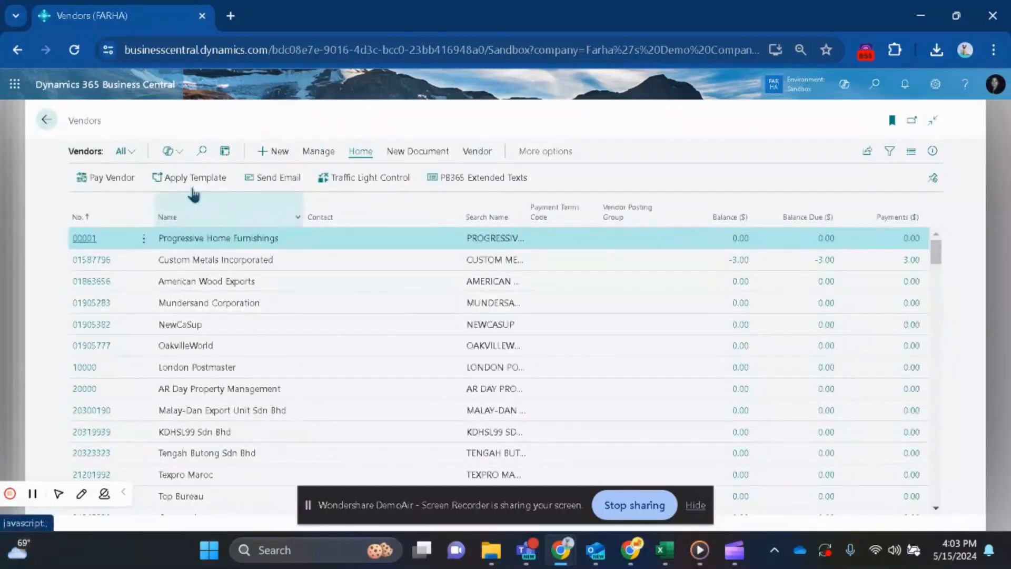
pyautogui.click(46, 120)
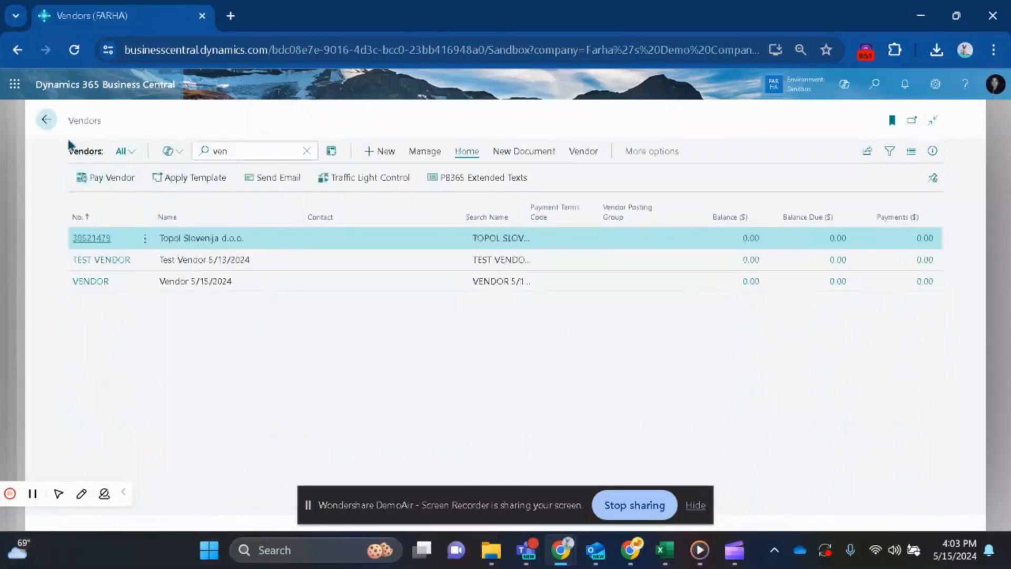
pyautogui.click(47, 120)
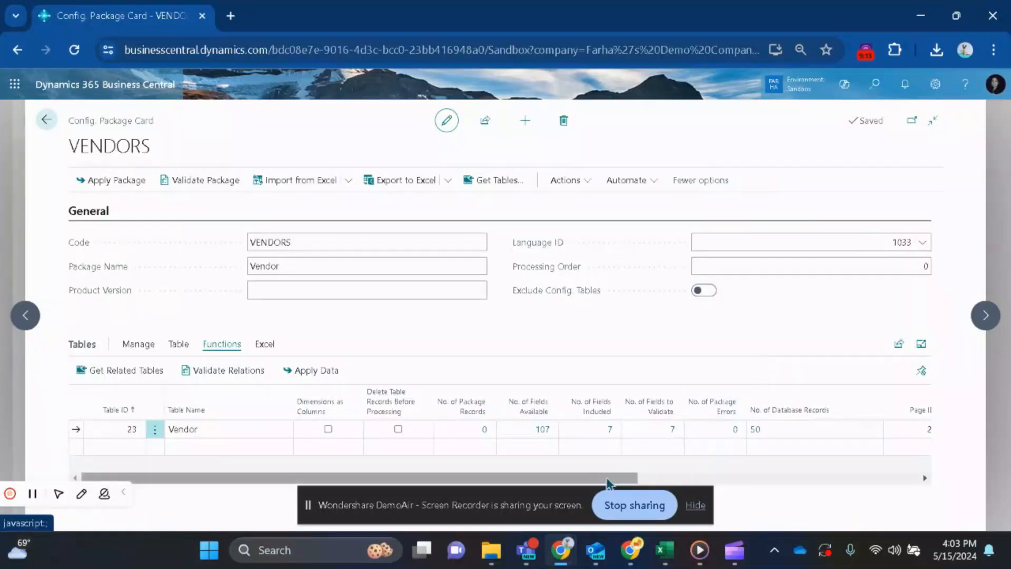
pyautogui.moveTo(605, 480); pyautogui.dragTo(779, 480)
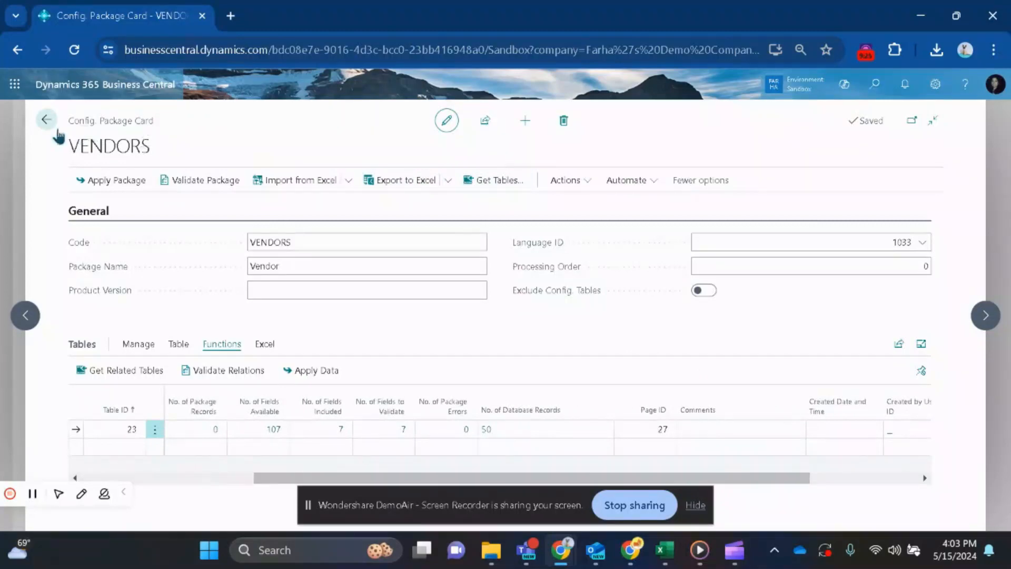